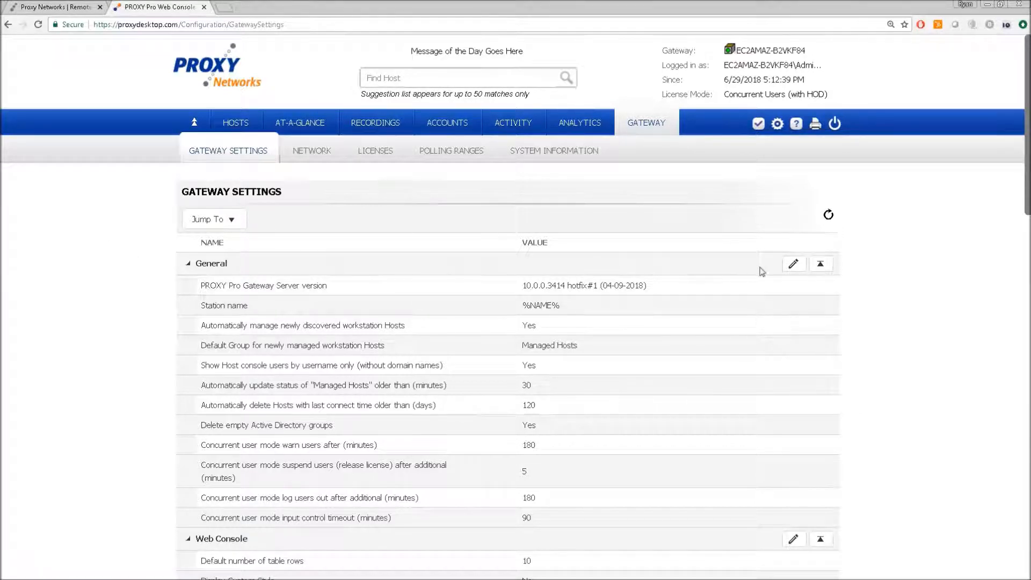
- In the General settings, set Hosts to be deleted when their last connect time is older than 7 days
click(794, 265)
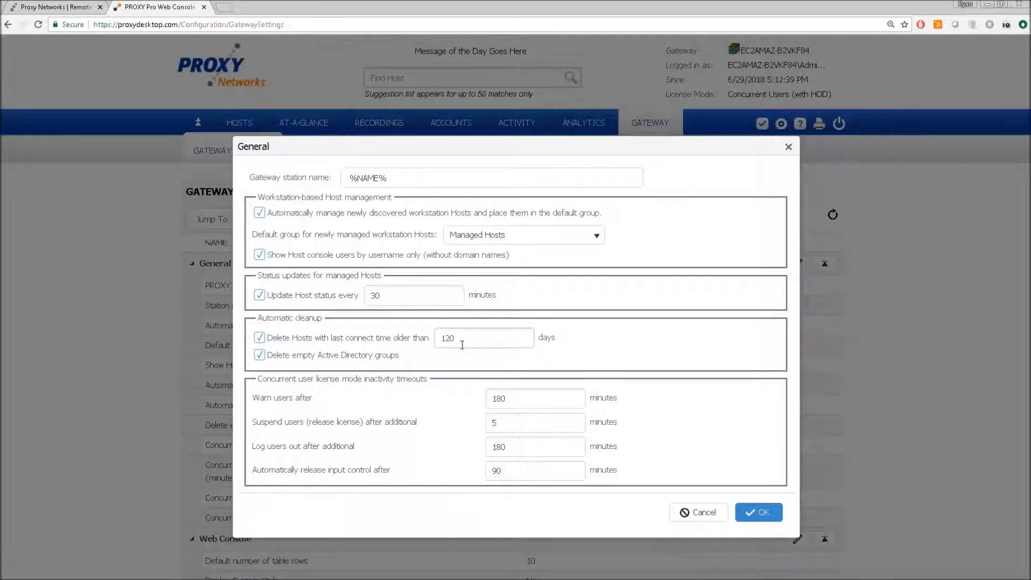
double_click(477, 338)
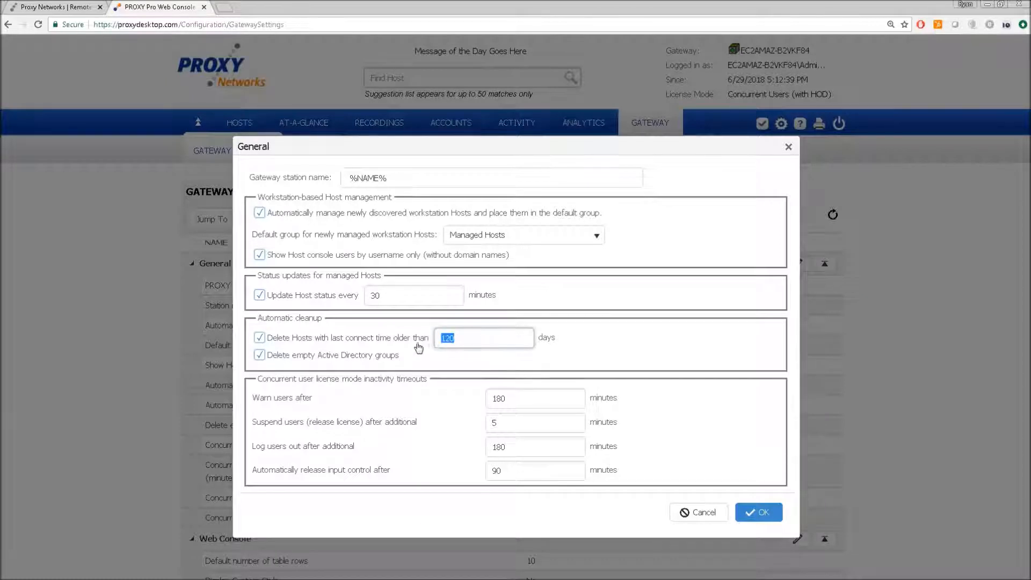
click(483, 339)
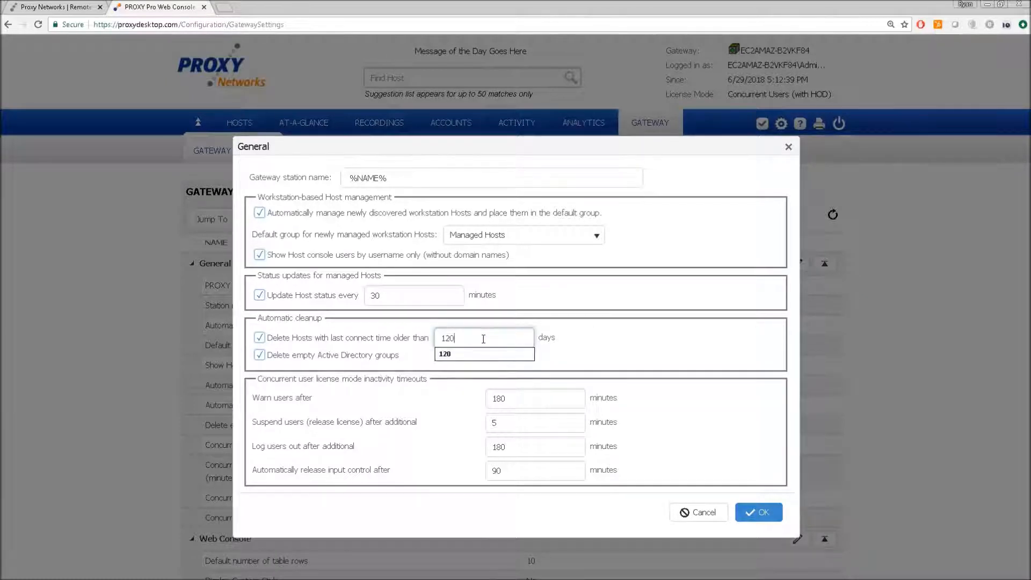
drag(493, 338, 411, 339)
text(7)
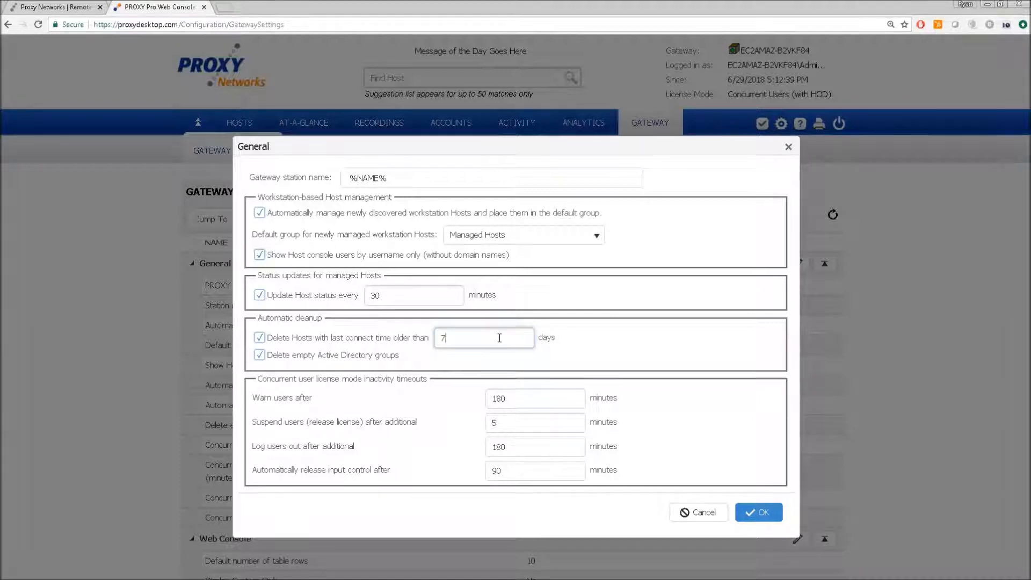
click(673, 342)
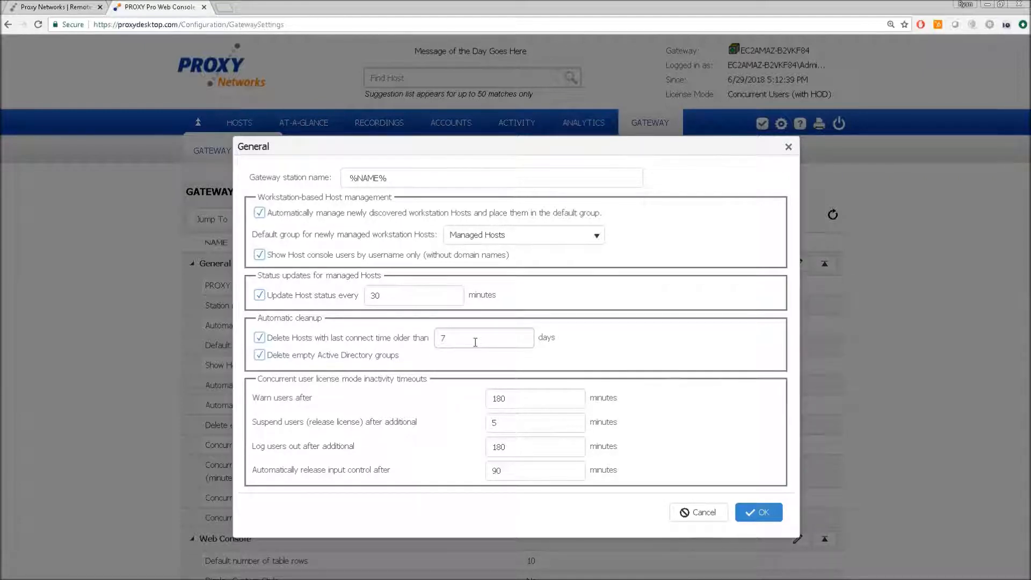
- Review the concurrent user license inactivity timeouts and discard the changes to the General settings
double_click(446, 330)
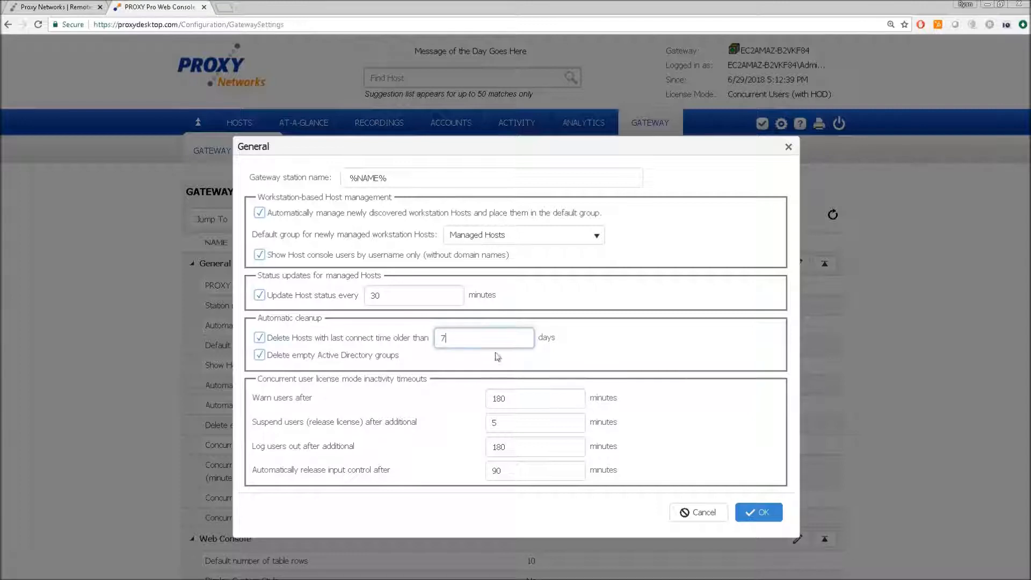
key(Tab)
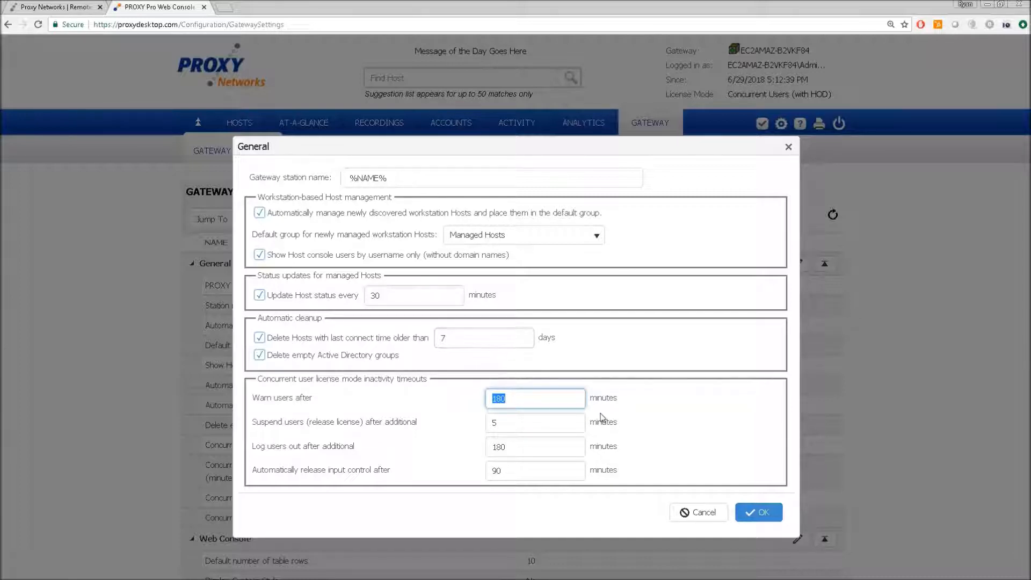
click(683, 379)
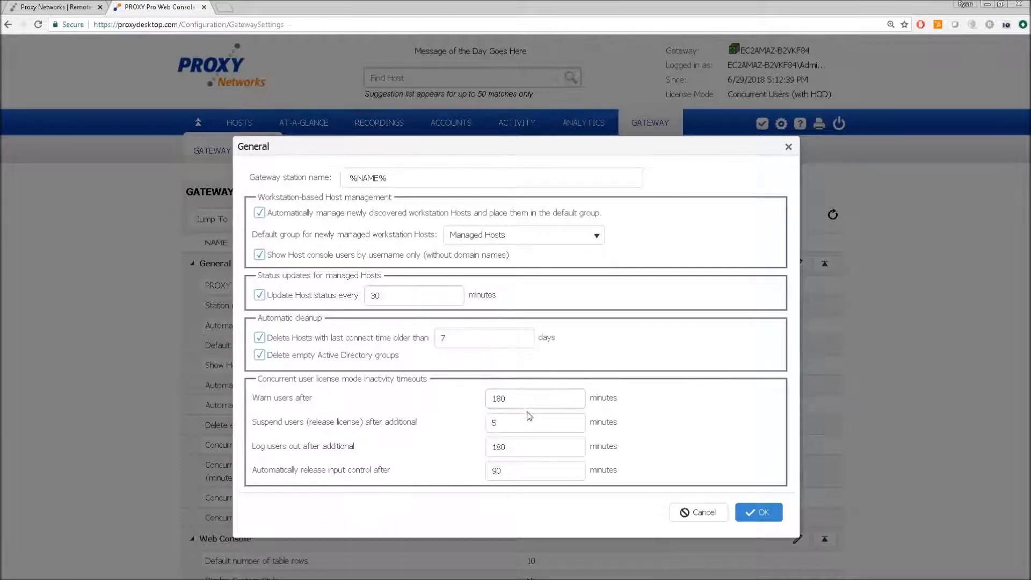
click(490, 448)
click(699, 514)
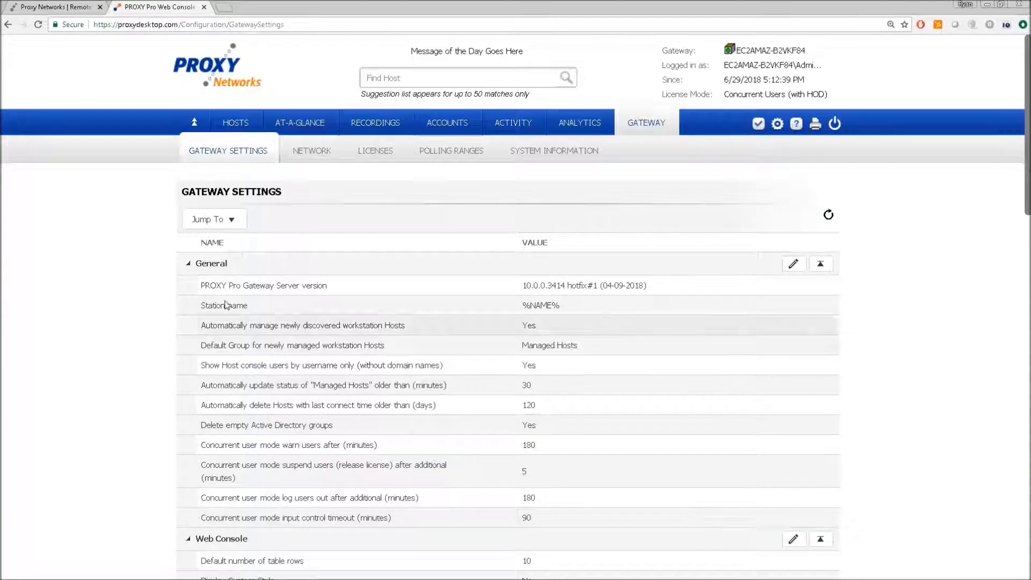
- Examine the message of the day in the page header and the Web Console settings, leaving them without changes
click(187, 264)
scroll(75, 314, down, 2)
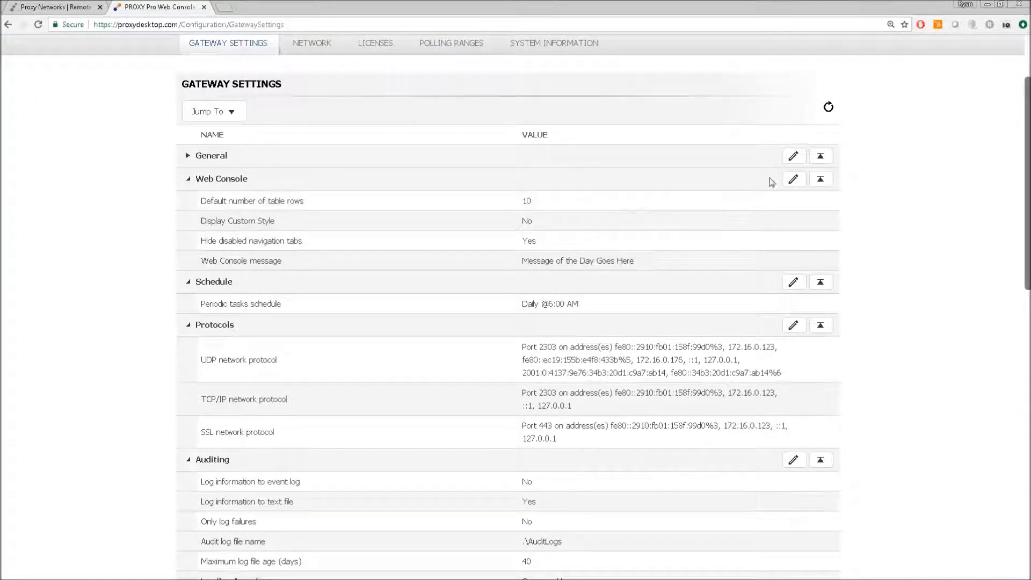
scroll(913, 226, up, 2)
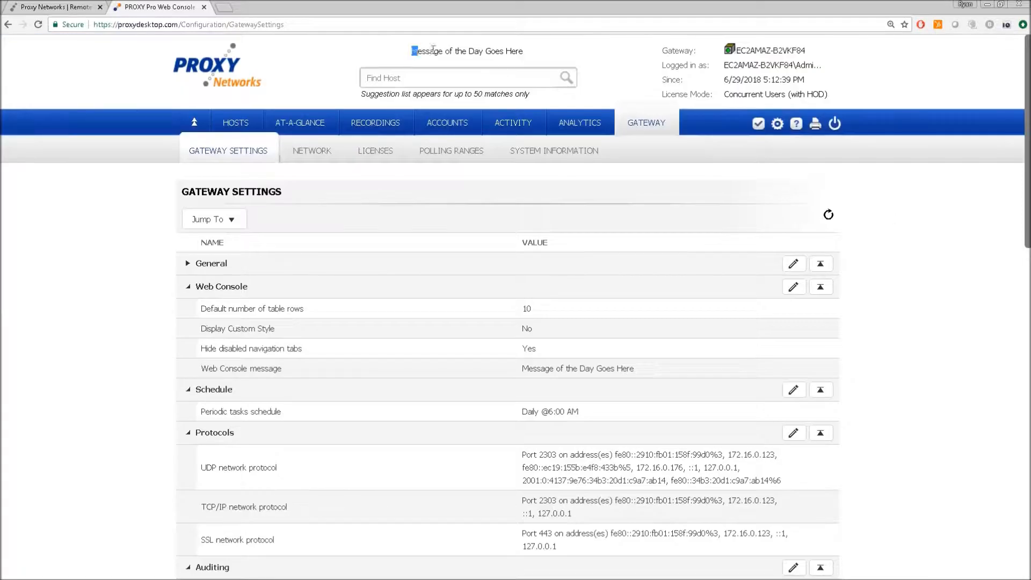
drag(413, 51, 529, 59)
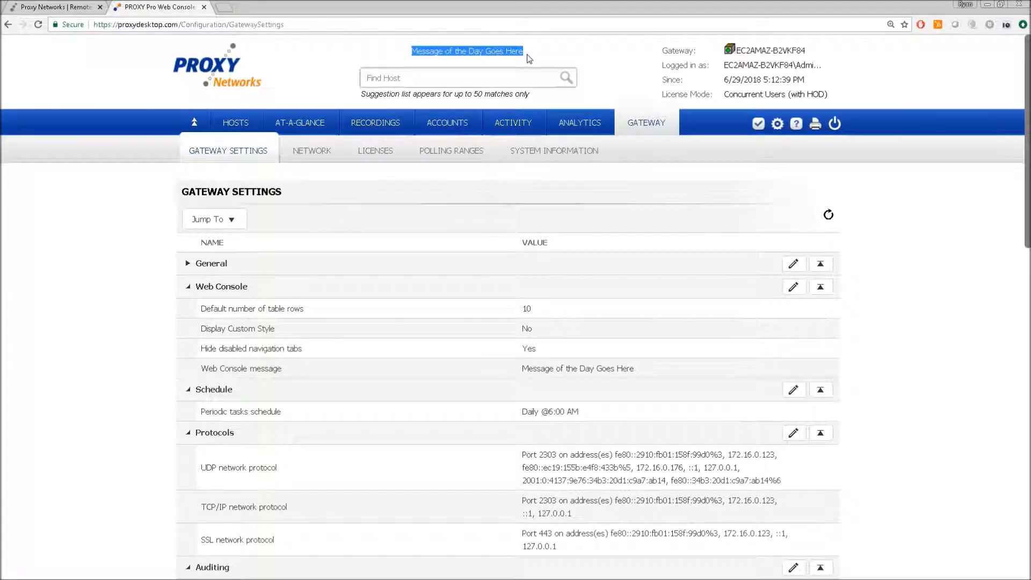
click(921, 348)
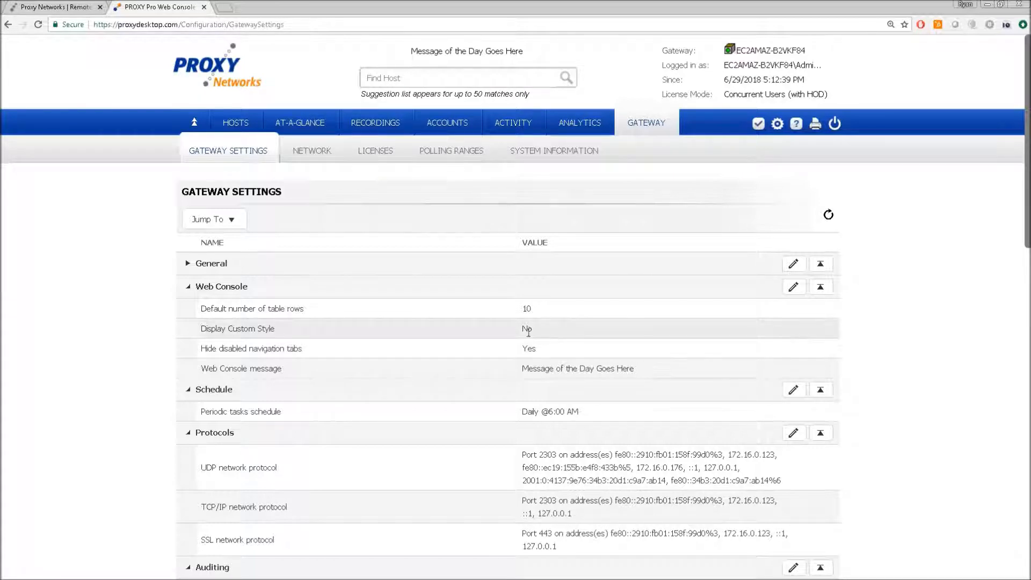
click(794, 286)
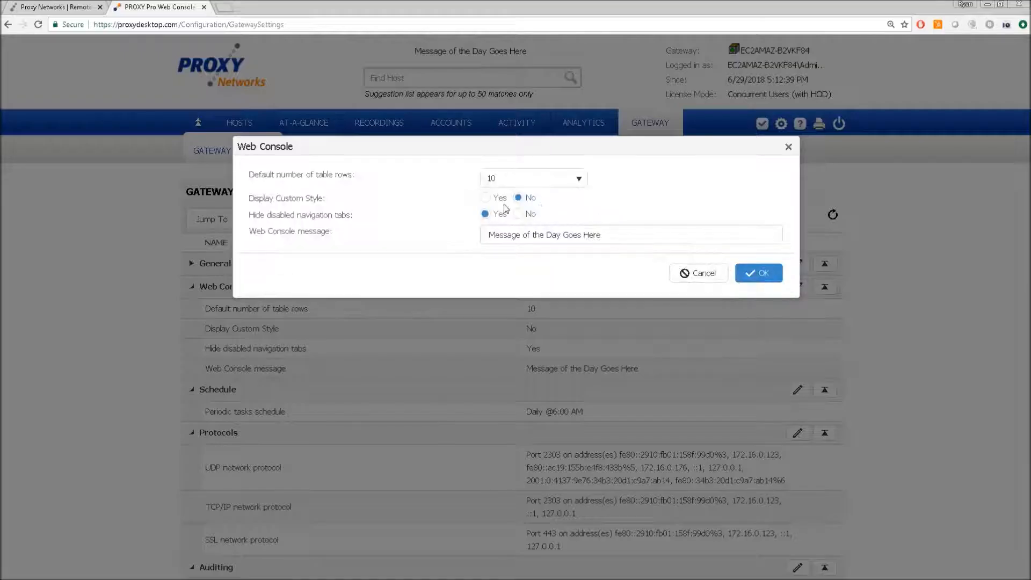
click(700, 274)
- Collapse the General, Web Console and Schedule sections of the gateway settings
click(188, 263)
click(188, 286)
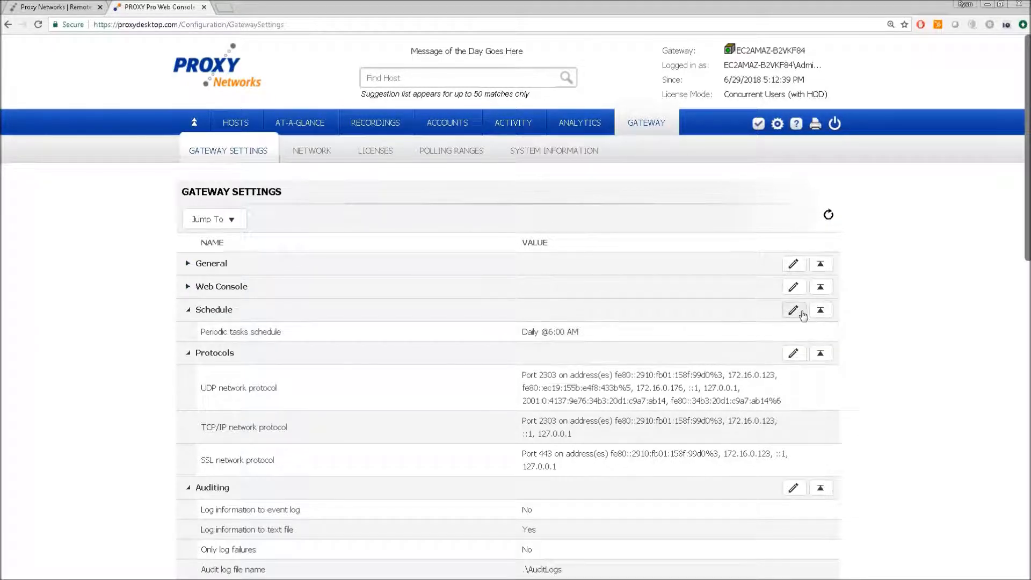
click(188, 312)
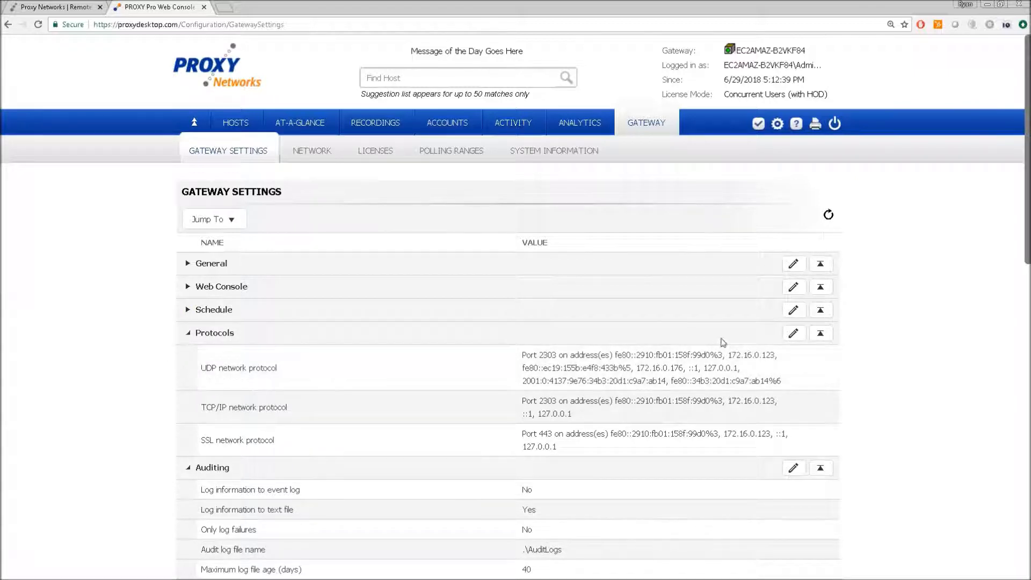
- Open the Protocols settings and examine the ports used by the UDP/IP, TCP/IP and SSL protocols
click(794, 333)
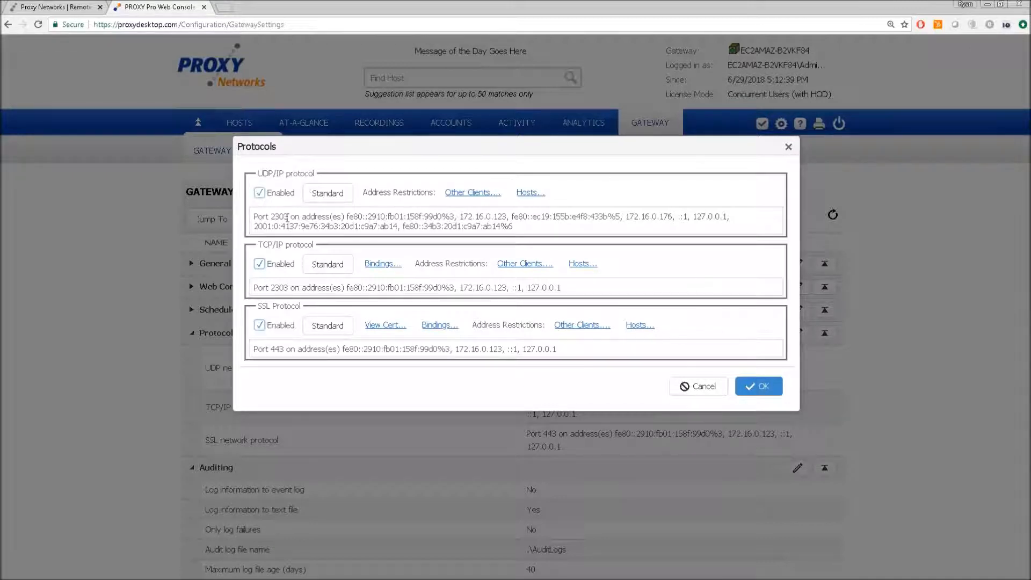
drag(291, 216, 254, 218)
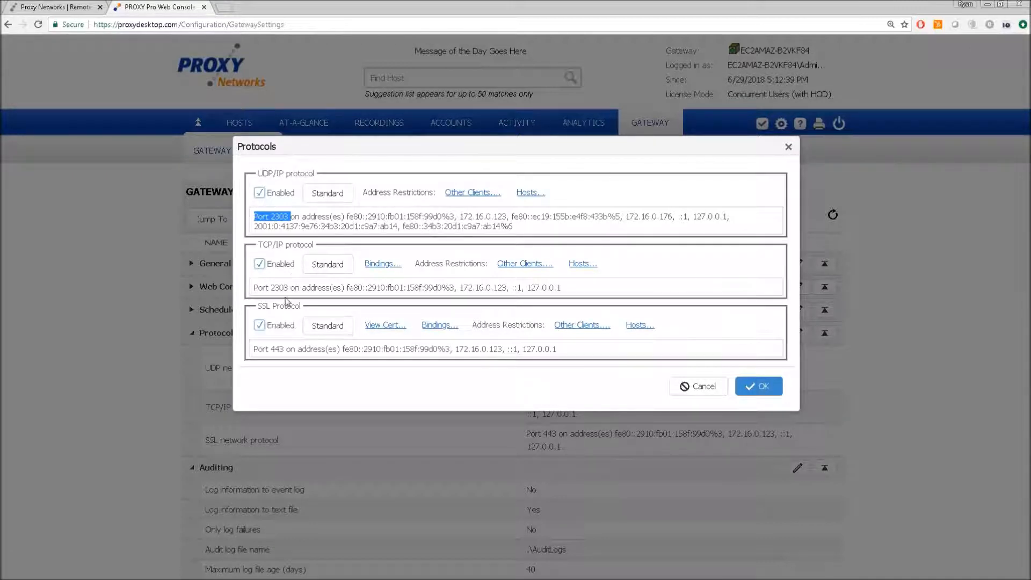
drag(289, 288, 221, 290)
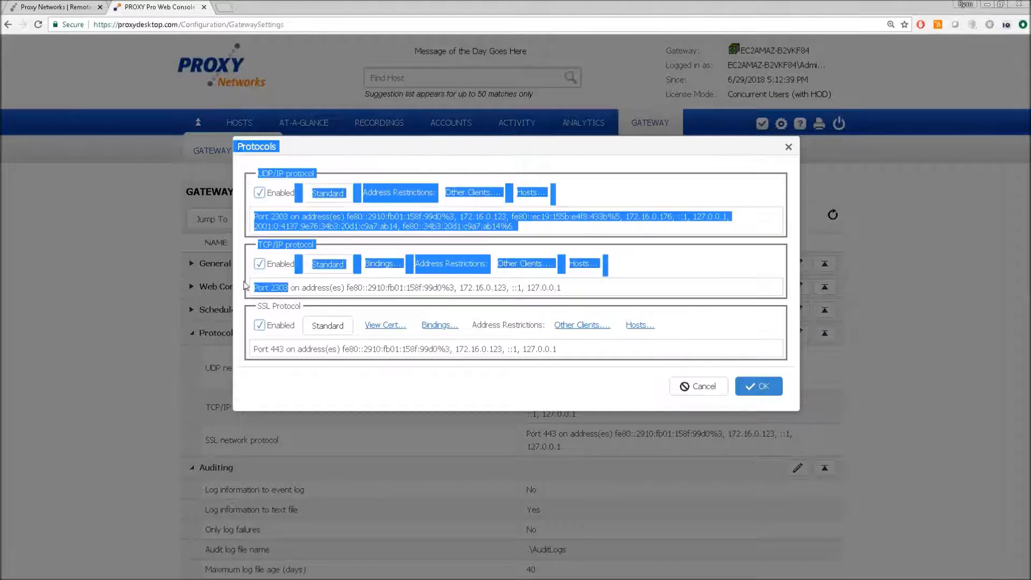
click(271, 283)
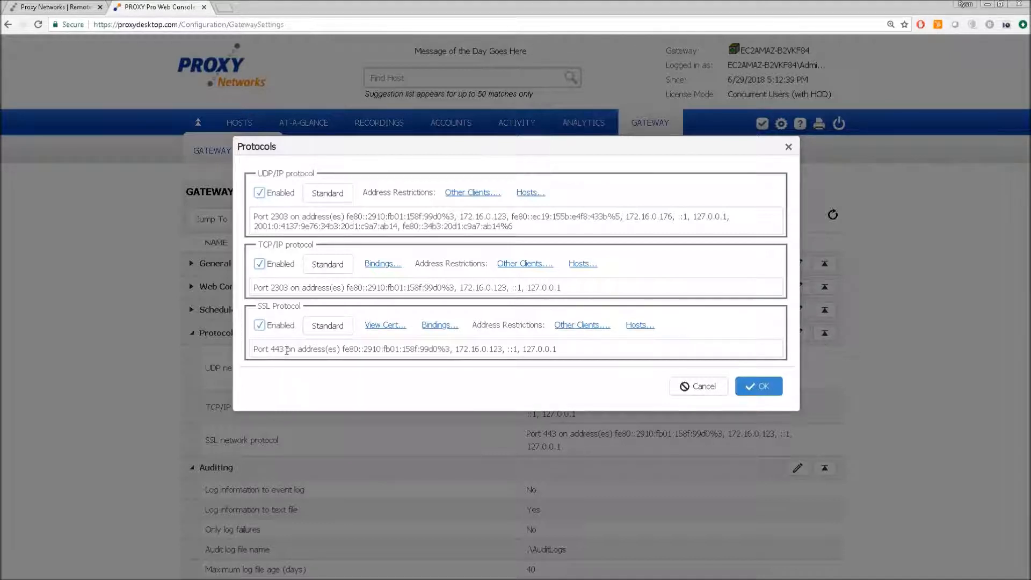
drag(285, 350, 267, 350)
click(423, 361)
- View the TCP/IP Host address restrictions, and close the Protocols settings without changes
click(581, 266)
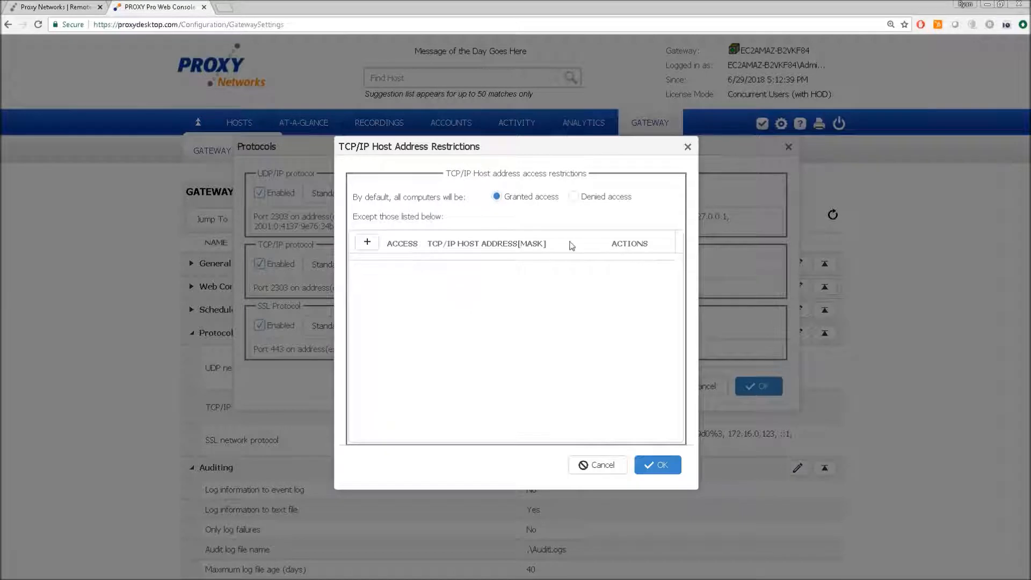
click(688, 147)
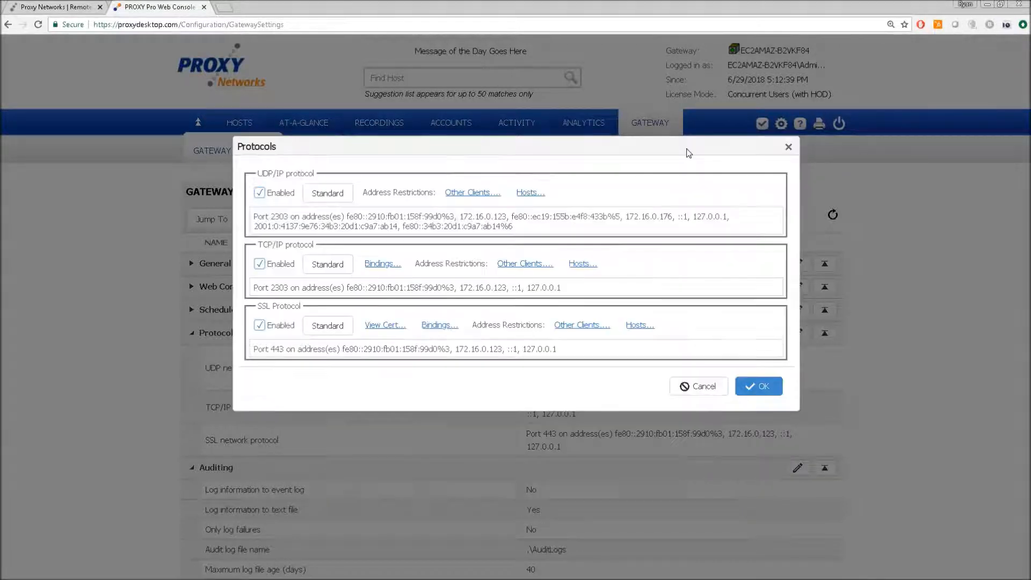
click(788, 148)
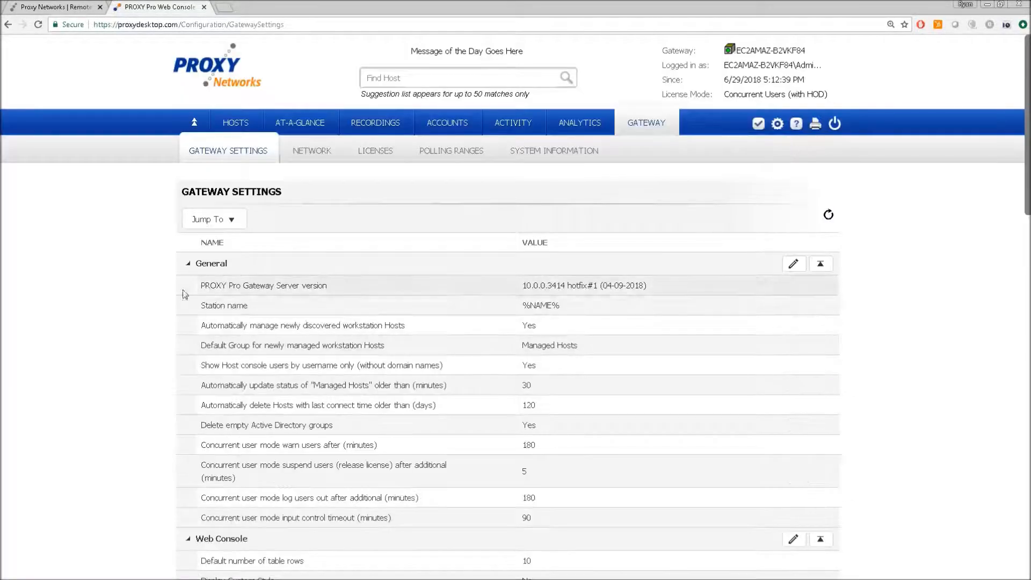
- Collapse the General, Web Console, Schedule and Protocols sections in the gateway settings list
click(191, 268)
click(189, 287)
click(190, 310)
click(189, 332)
- Open the Auditing settings and examine the directory for the audit log text file
scroll(129, 325, down, 3)
scroll(672, 269, down, 1)
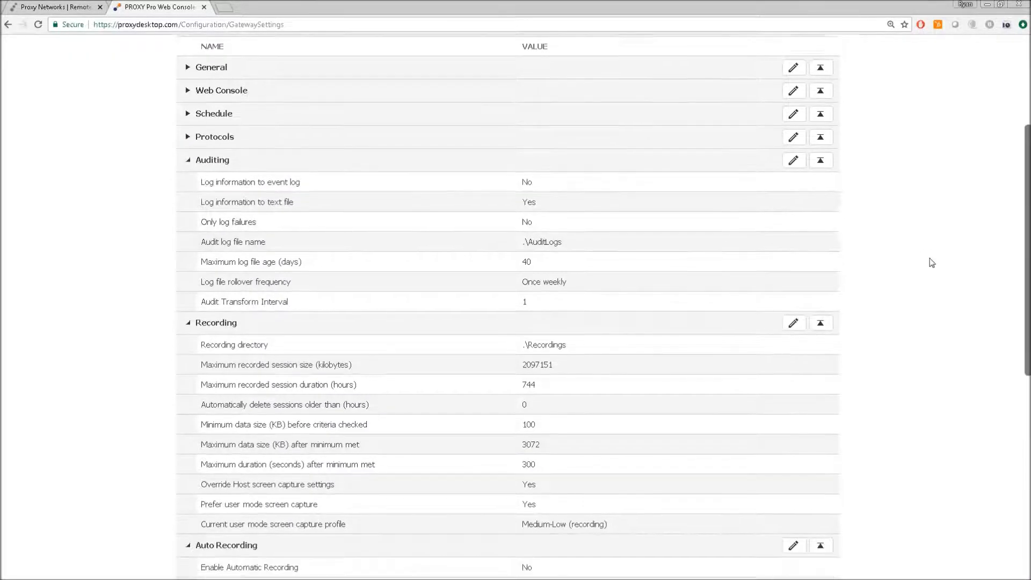
click(793, 141)
mouse_move(482, 184)
mouse_down()
mouse_move(520, 186)
mouse_move(385, 177)
mouse_up()
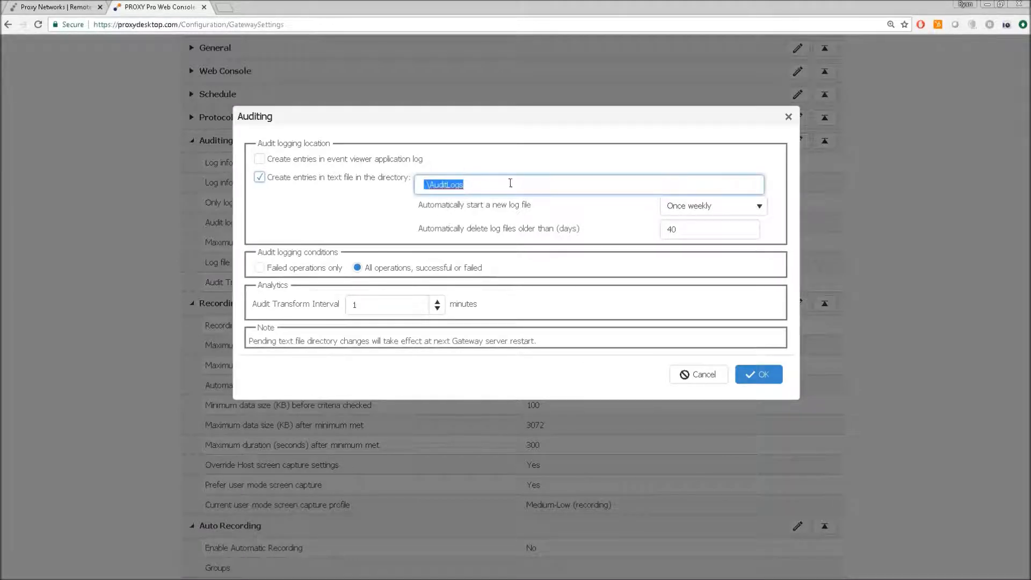
click(559, 133)
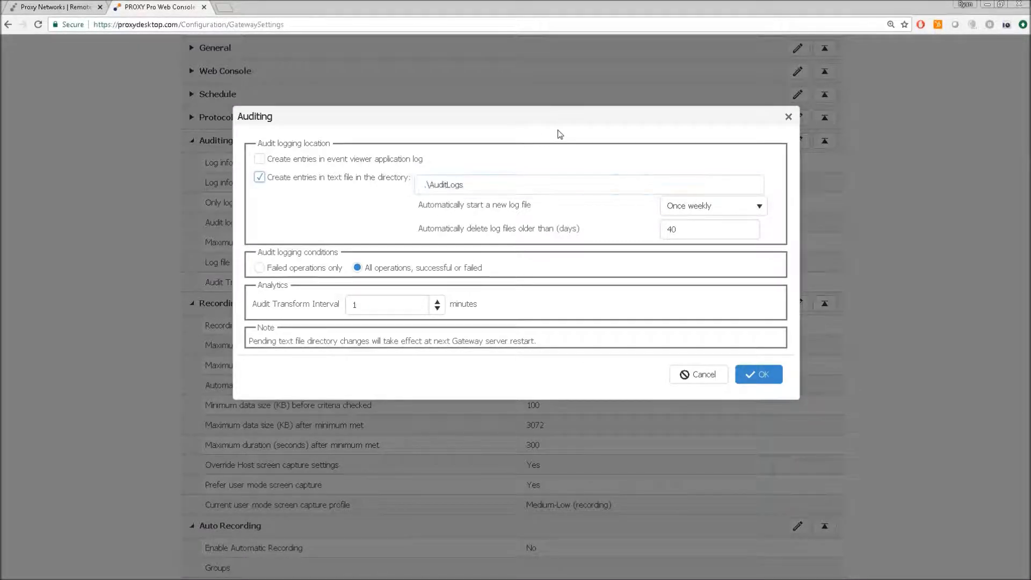
click(499, 183)
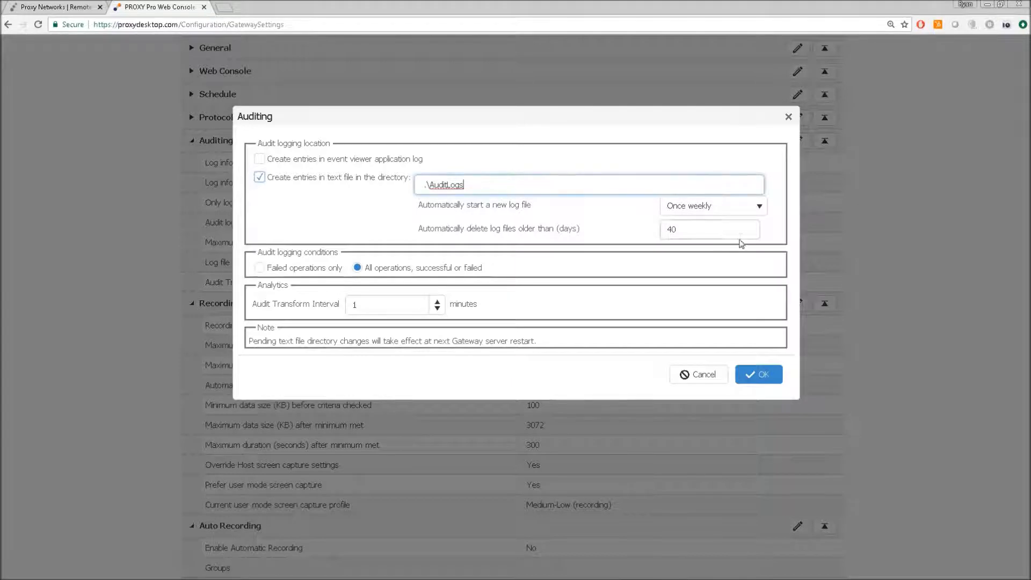
- Set audit logging to start a new log file once daily and the log file deletion age to 0 days
click(759, 212)
click(687, 241)
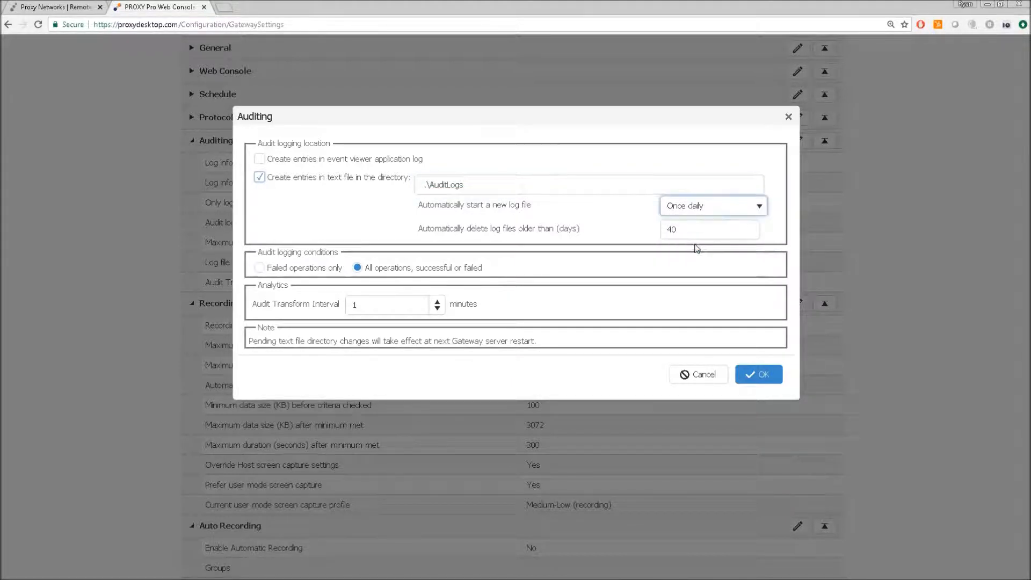
click(792, 239)
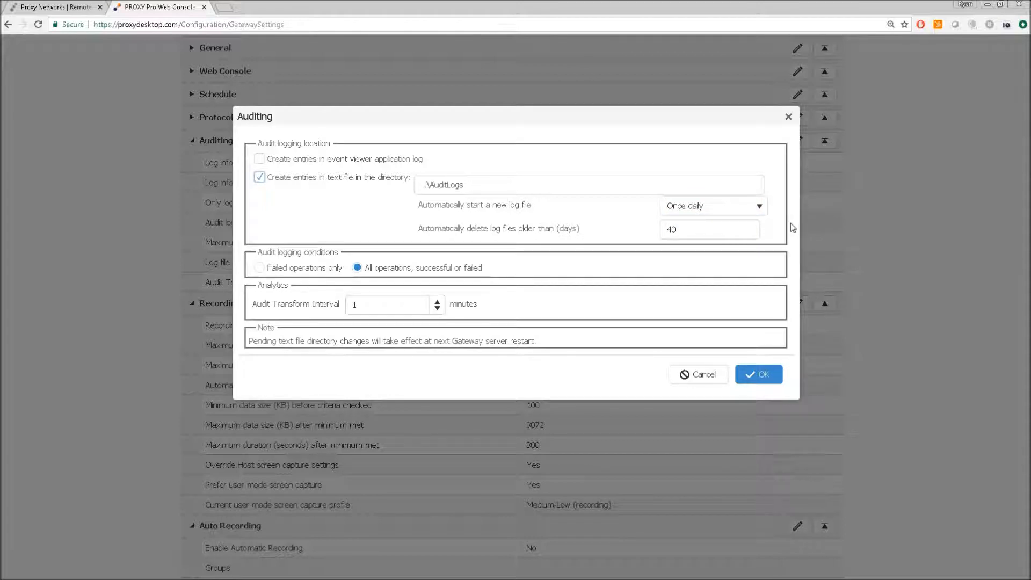
double_click(708, 234)
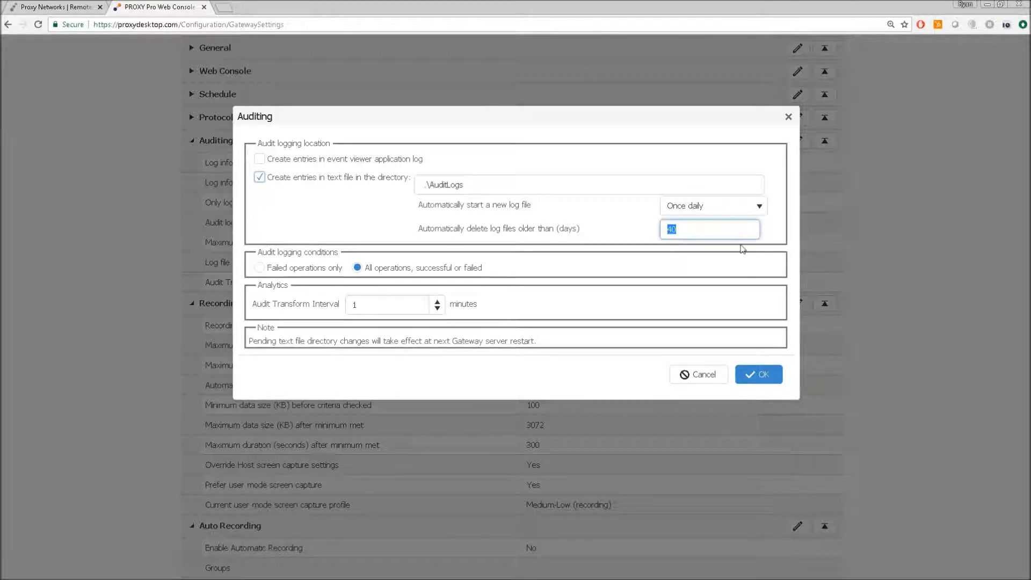
drag(720, 230, 591, 229)
text(0)
click(793, 234)
click(746, 375)
- Open the Recording settings and select the recording file directory path
scroll(97, 349, down, 8)
scroll(111, 345, down, 5)
scroll(138, 334, up, 2)
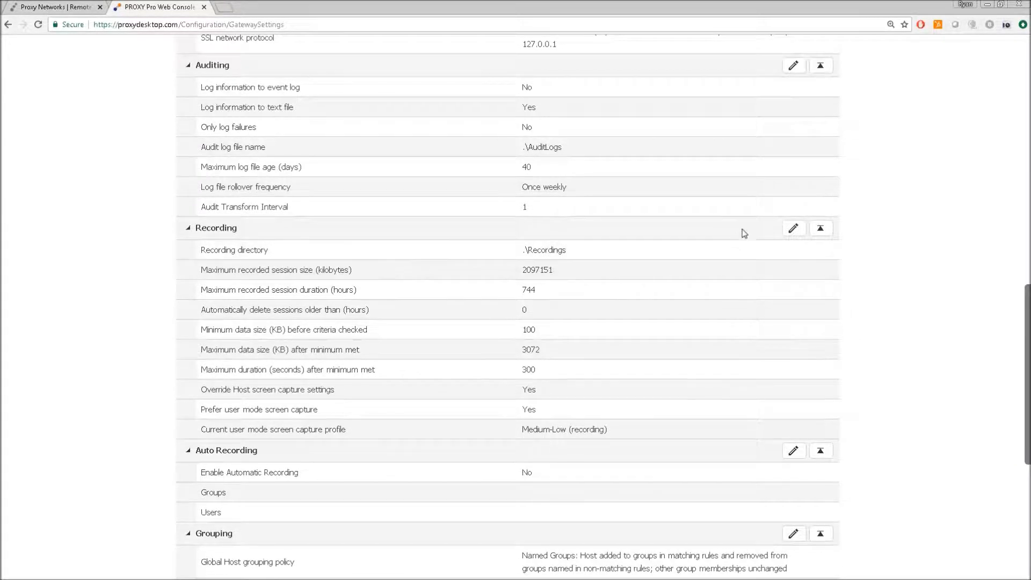
click(794, 229)
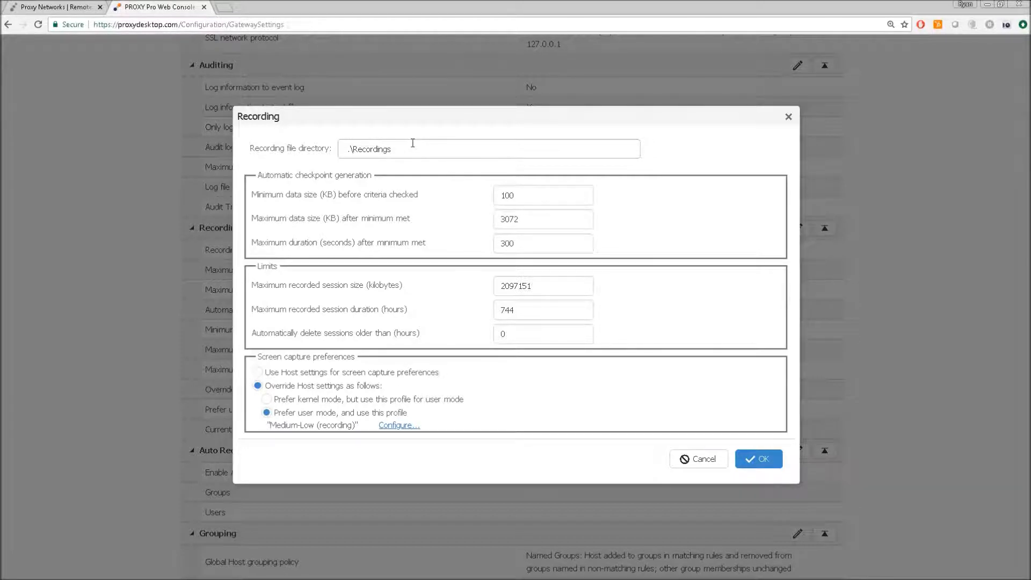
triple_click(392, 143)
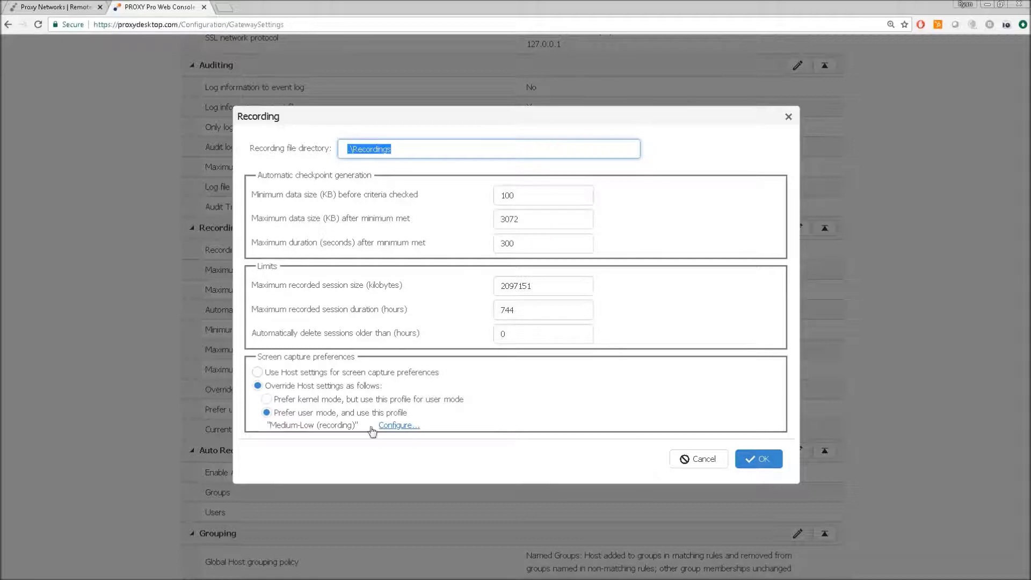
- Examine the [Custom] user mode profile options for screen capture and close the Recording settings without saving
click(393, 426)
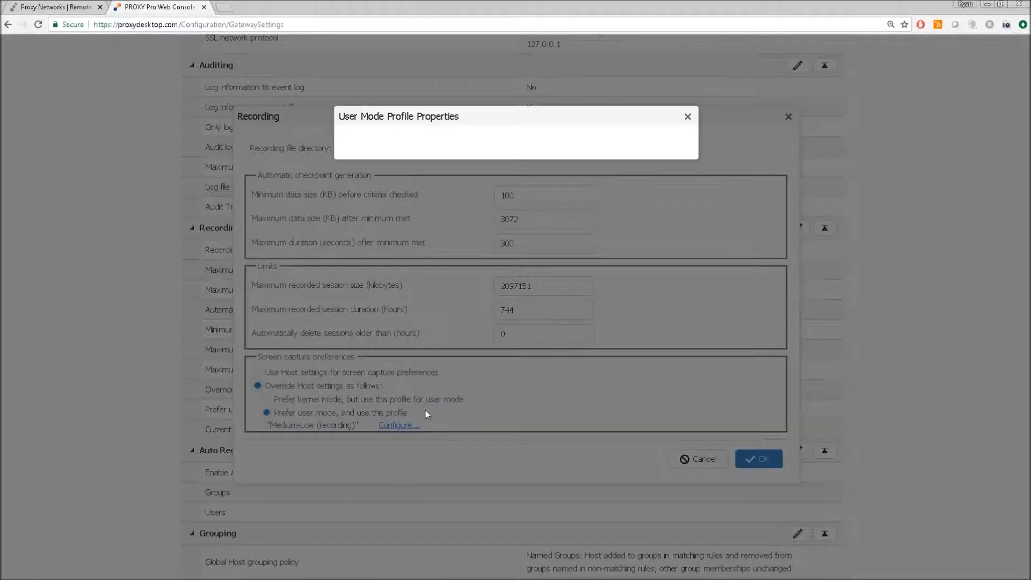
click(457, 193)
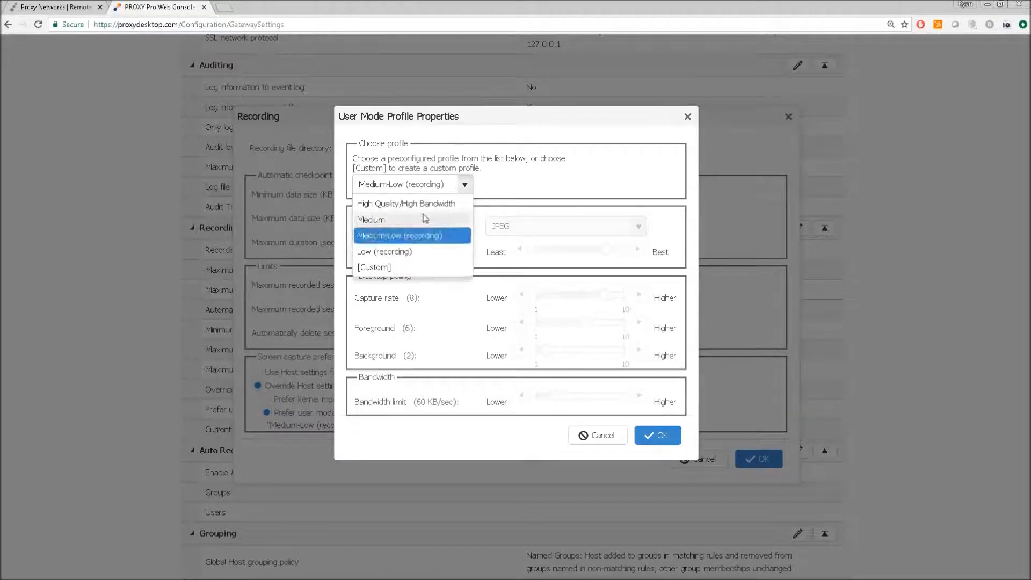
click(454, 265)
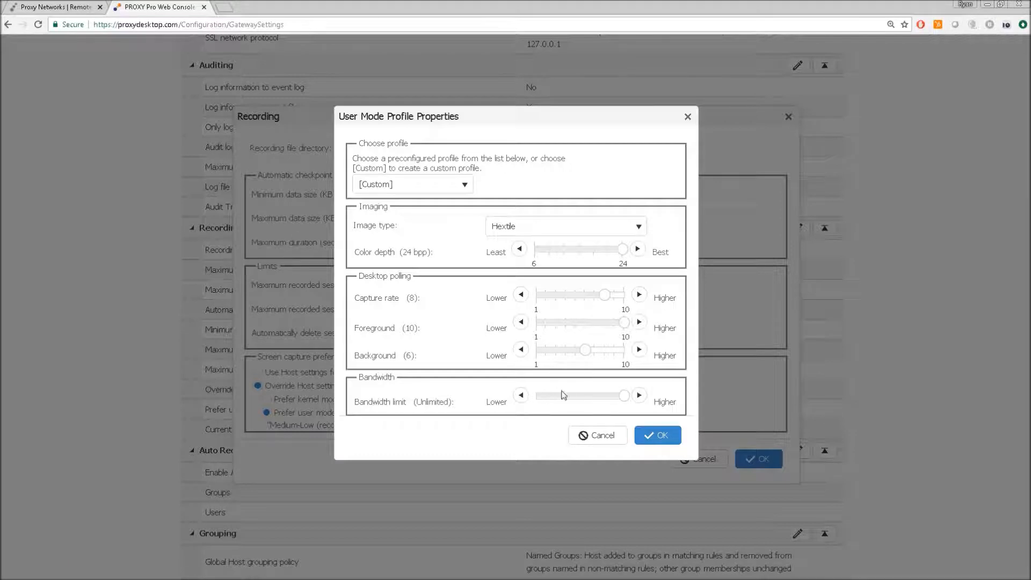
click(602, 439)
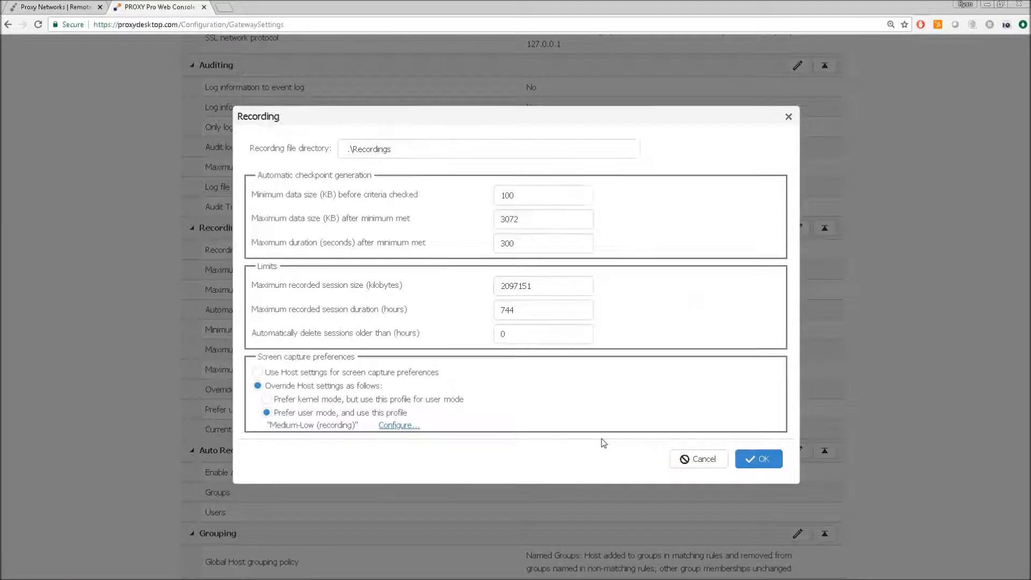
click(697, 463)
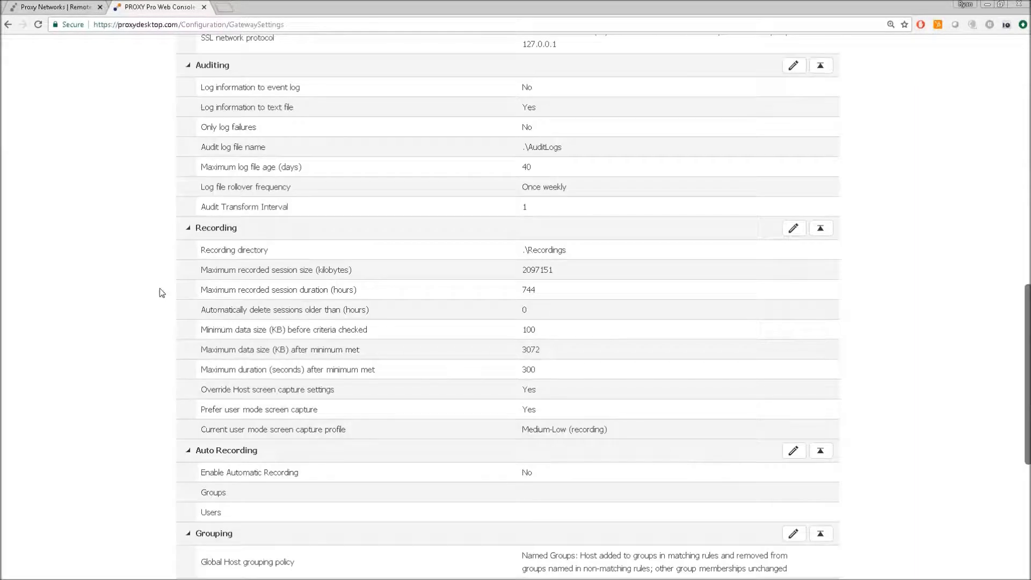
- Try enabling automatic recording in the Auto Recording settings, deselecting the Managed Hosts group and toggling Site A on and off
scroll(108, 276, down, 3)
scroll(109, 275, down, 1)
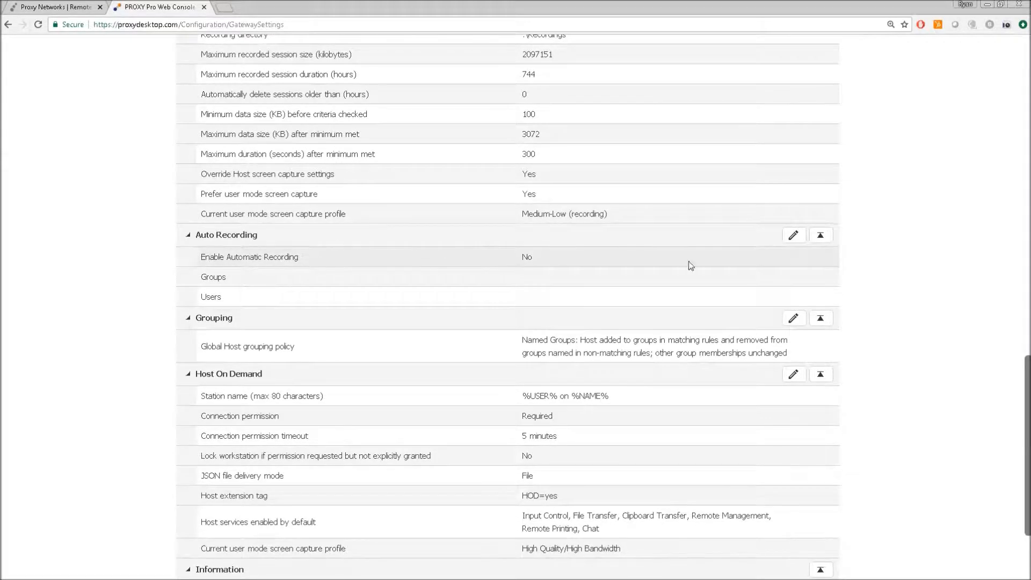
click(794, 235)
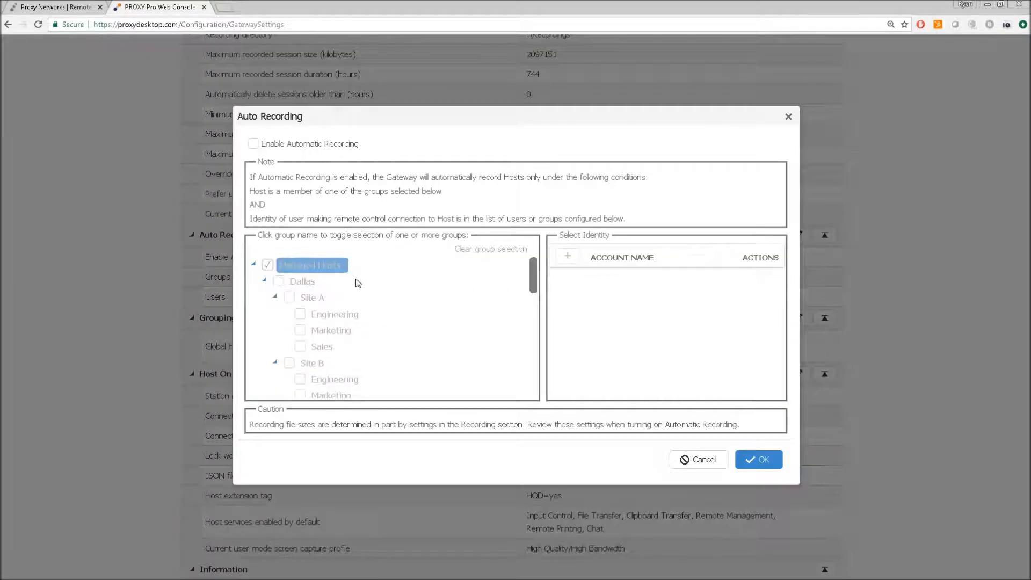
click(254, 144)
click(267, 266)
click(289, 299)
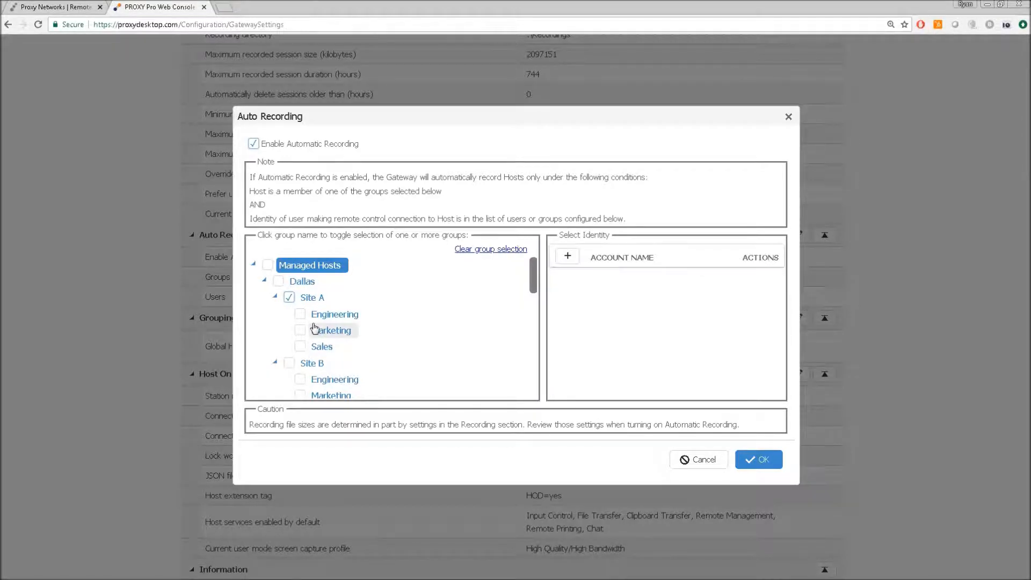
click(289, 298)
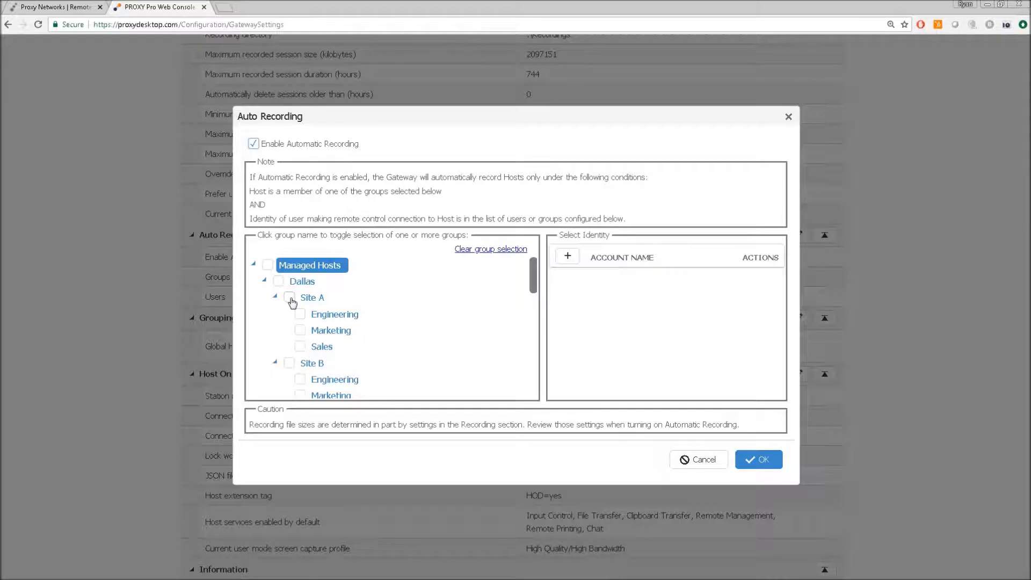
- Examine the form for adding a new identity, and discard the Auto Recording changes
click(568, 256)
click(425, 208)
drag(463, 116, 544, 327)
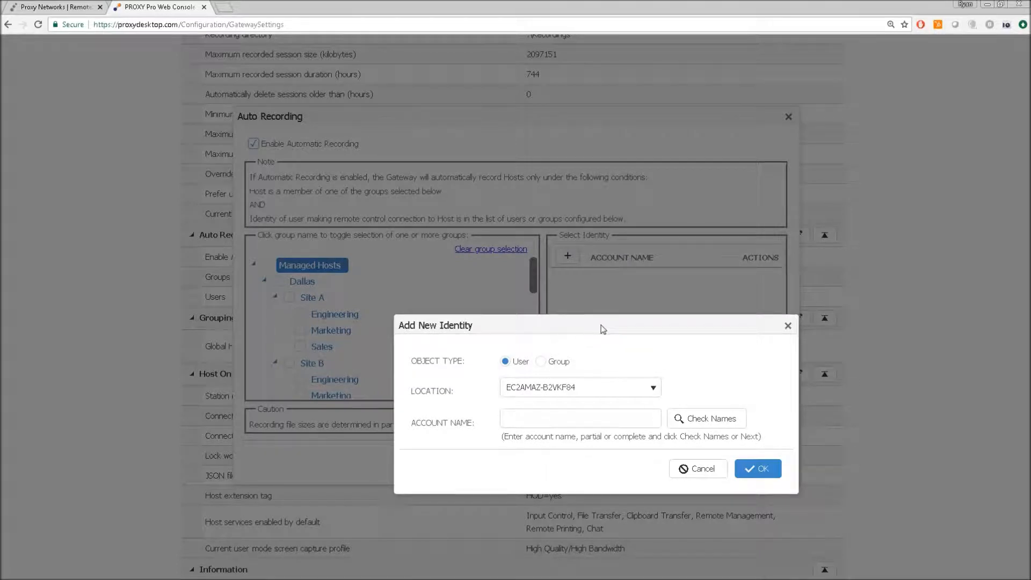
click(693, 469)
click(253, 144)
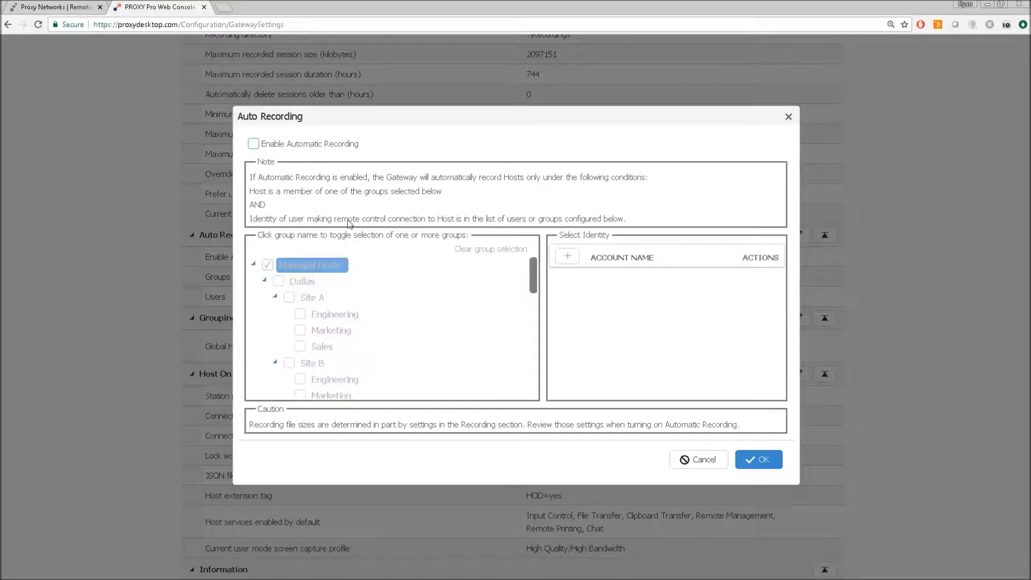
click(690, 461)
- Draft an IPv4 address rule in the Grouping settings with first address 192.168.1.1 and 255 addresses
scroll(106, 396, down, 2)
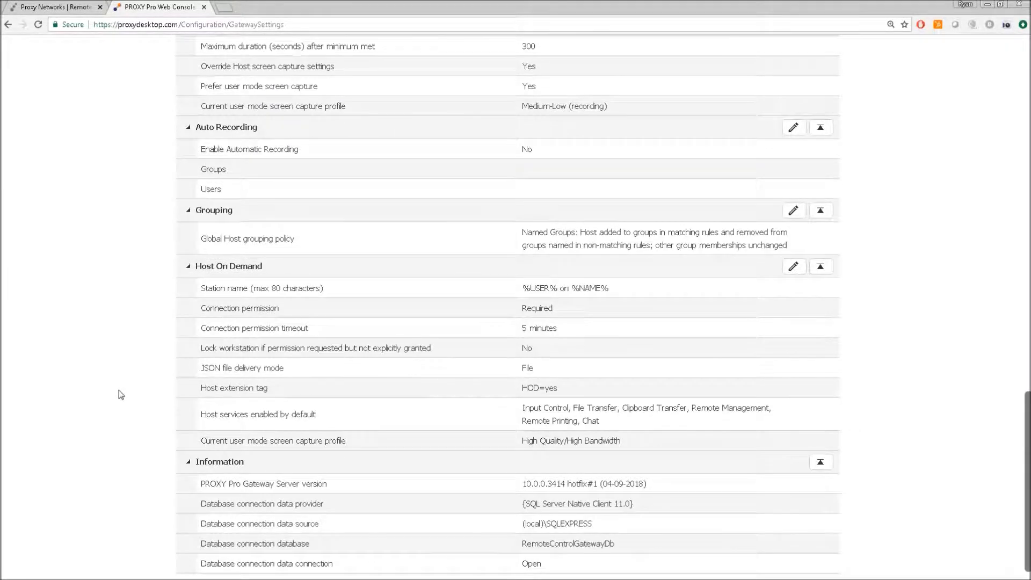
click(794, 212)
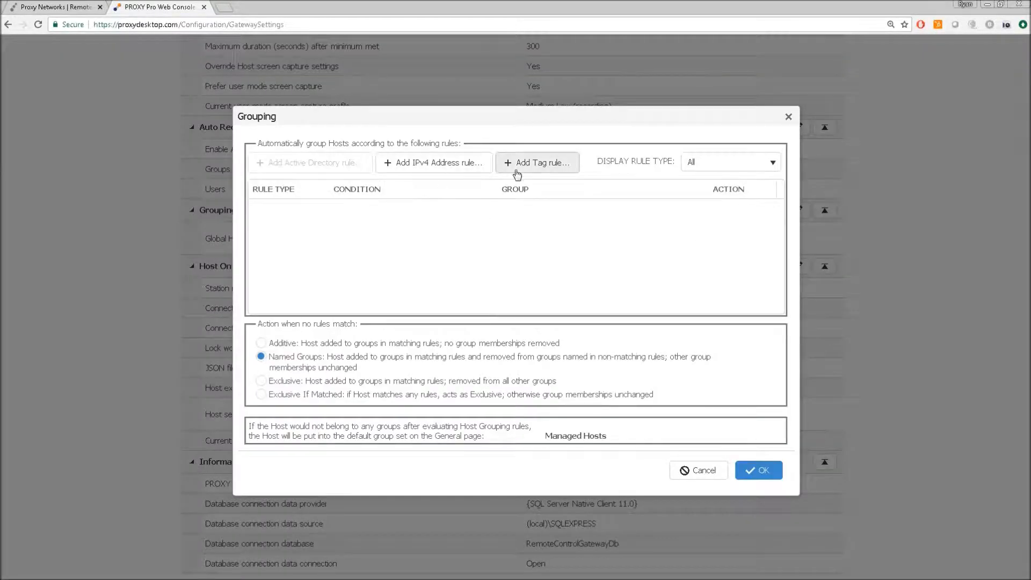
click(469, 172)
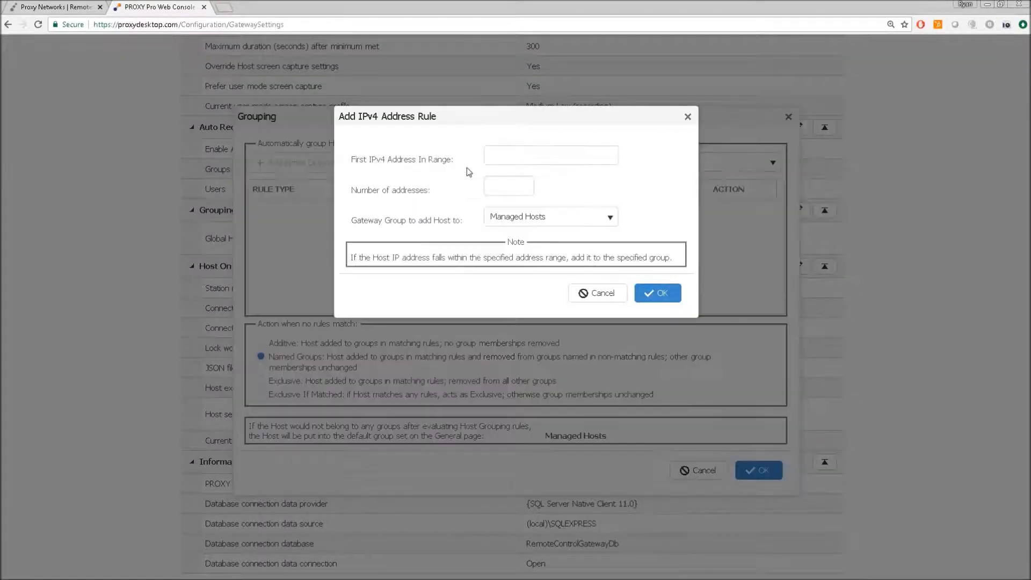
click(513, 151)
click(369, 150)
click(503, 160)
text(192.168.1.1)
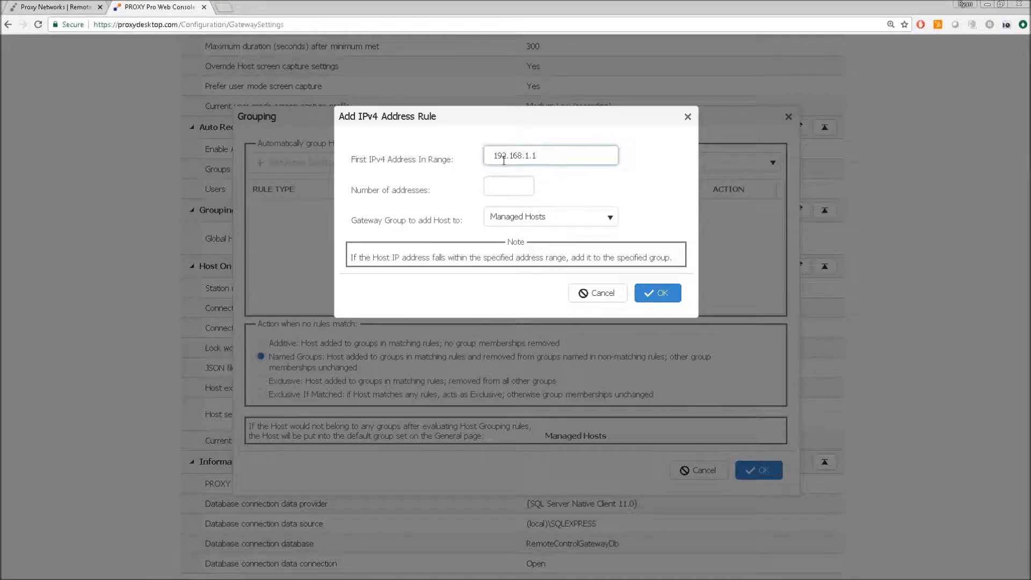
key(Tab)
text(255)
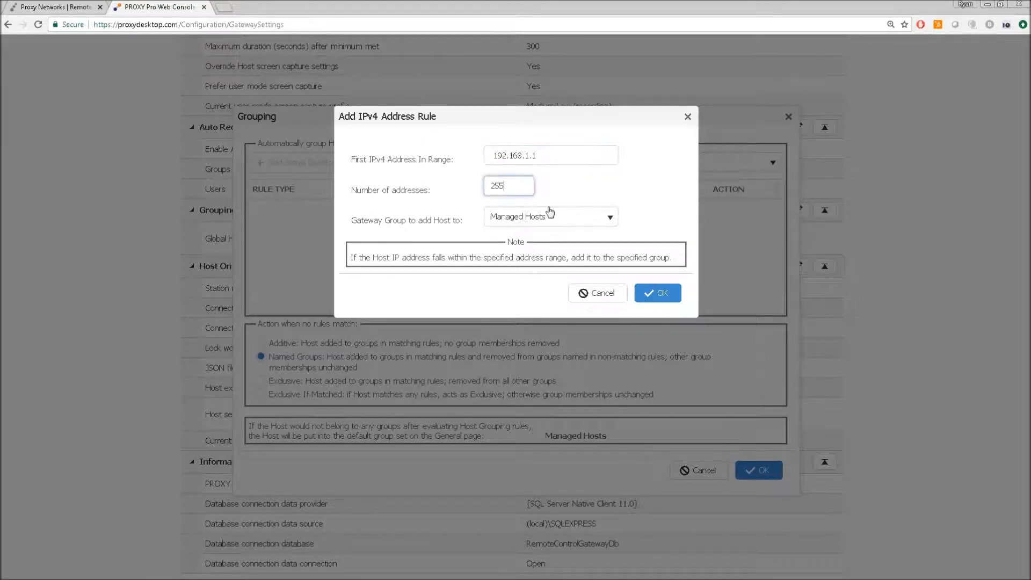
- Look through the gateway groups available for the IPv4 rule, and leave the Grouping settings without saving the rule
key(Tab)
click(611, 218)
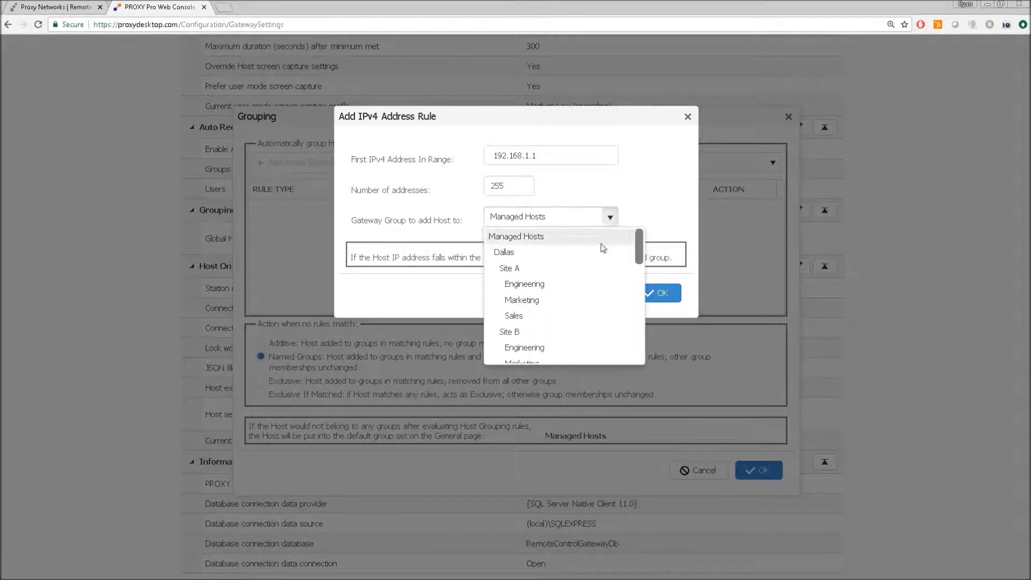
scroll(512, 258, down, 6)
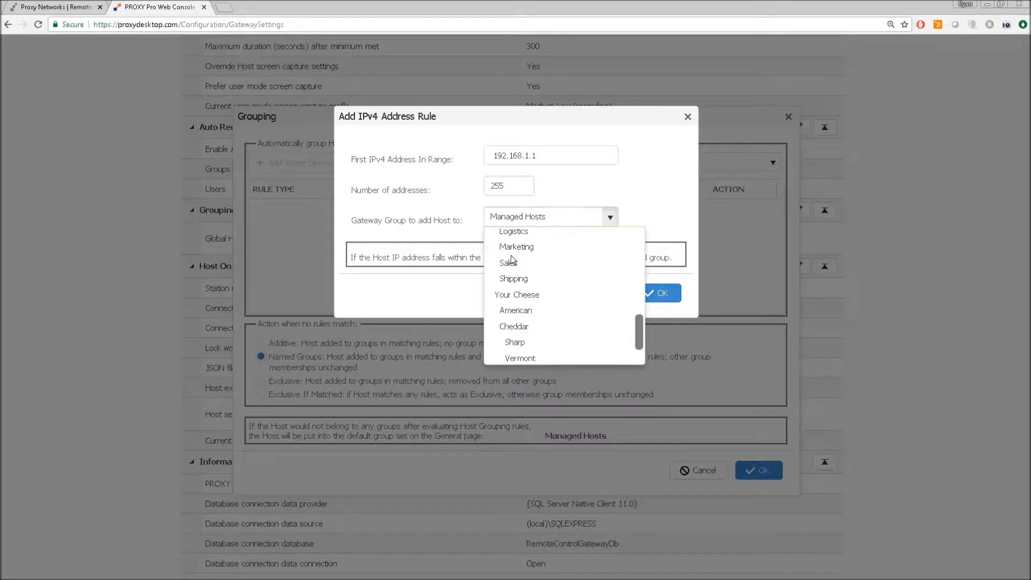
click(639, 187)
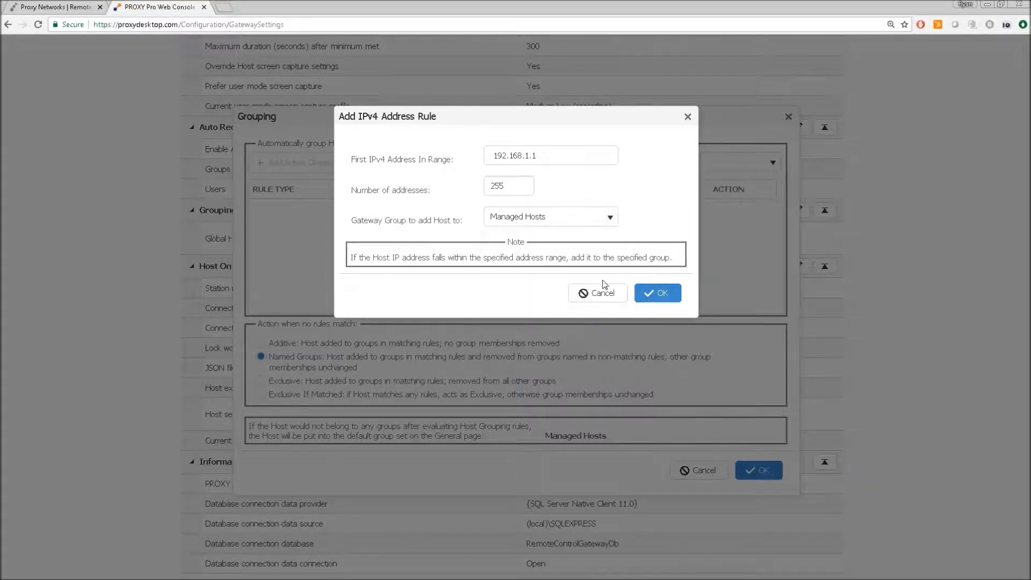
click(594, 295)
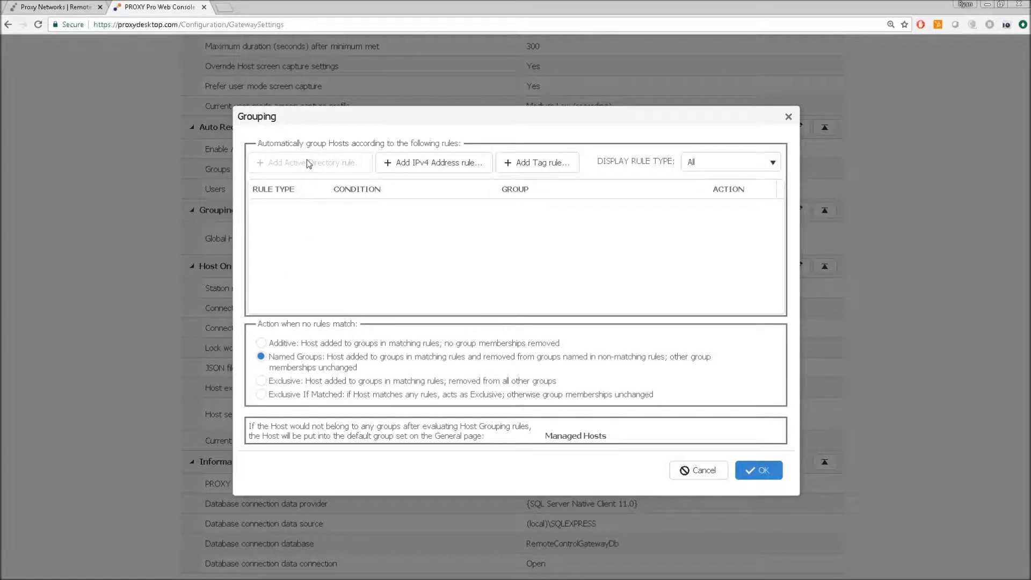
click(790, 117)
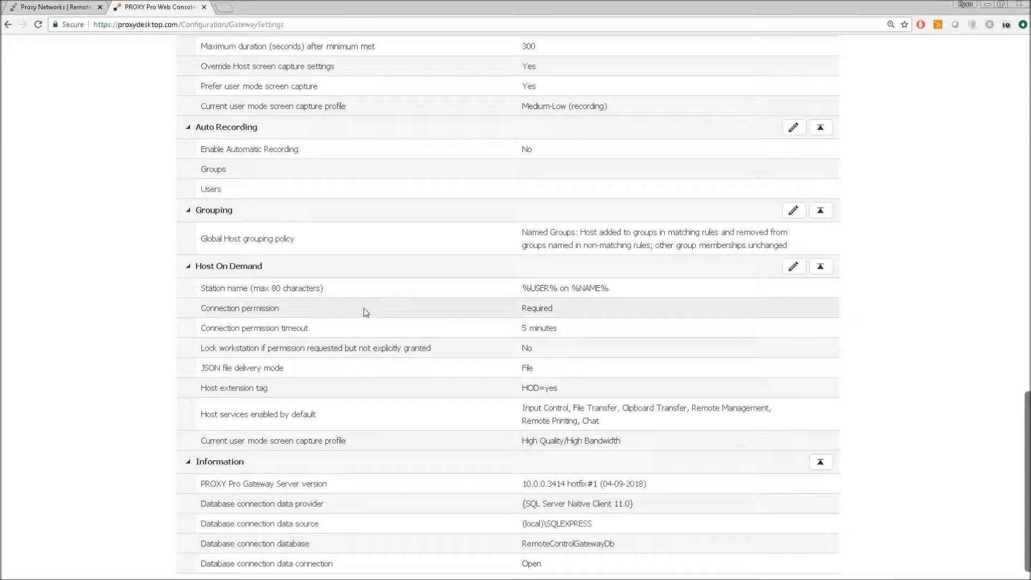
- Open the gateway's Network settings page and review its sections
scroll(107, 260, down, 1)
scroll(107, 260, up, 15)
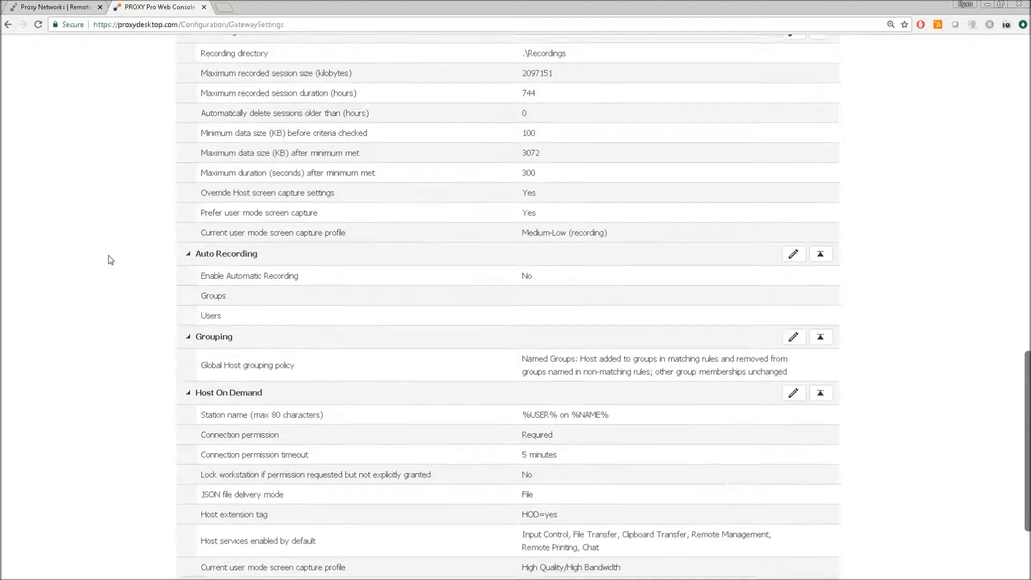
scroll(110, 260, up, 7)
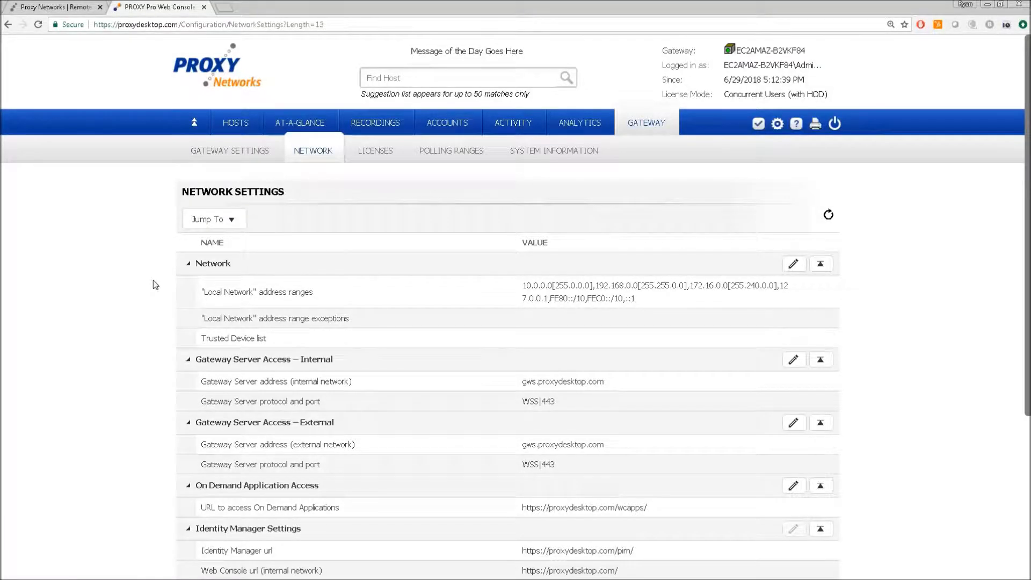
scroll(153, 280, down, 1)
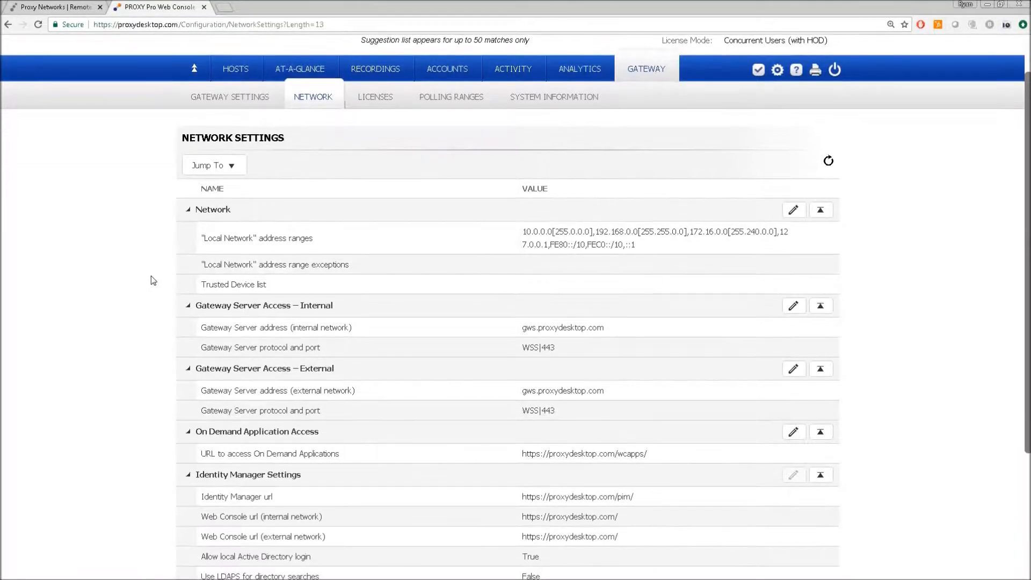
scroll(153, 282, down, 1)
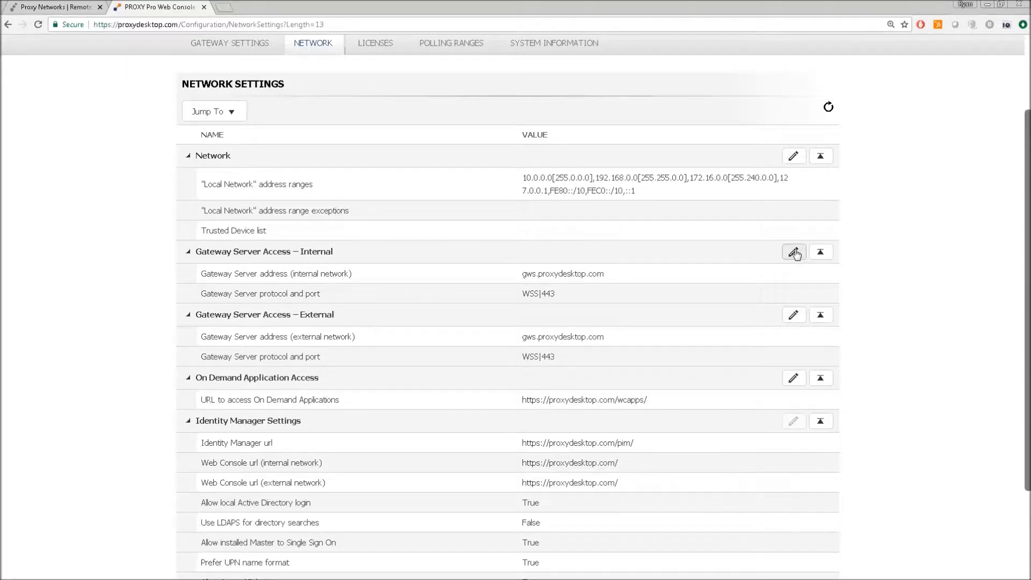
- Examine the server address and the protocol and port in the external Gateway Server Access settings, closing them without changes
click(793, 316)
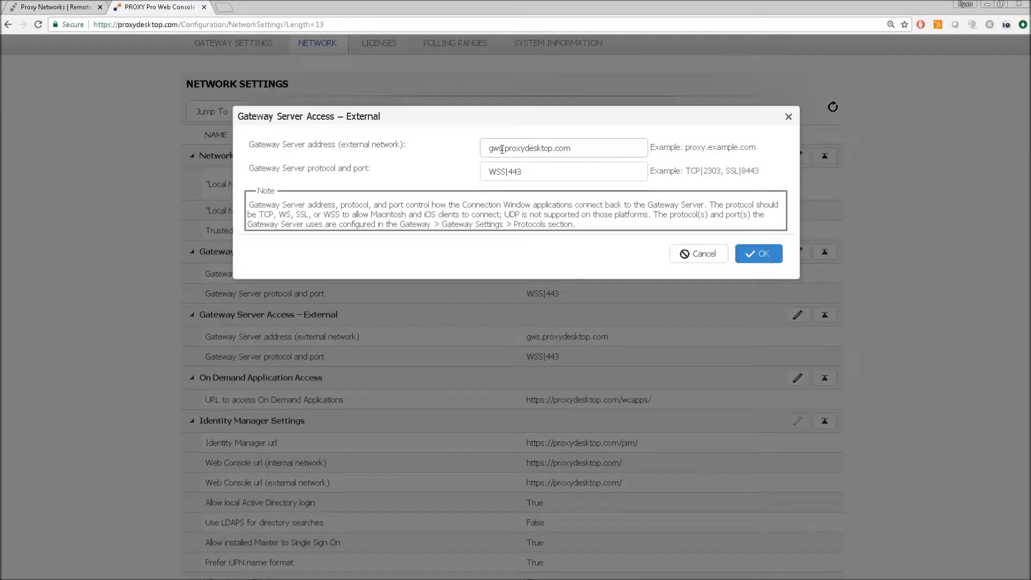
drag(627, 147, 456, 142)
drag(541, 172, 473, 173)
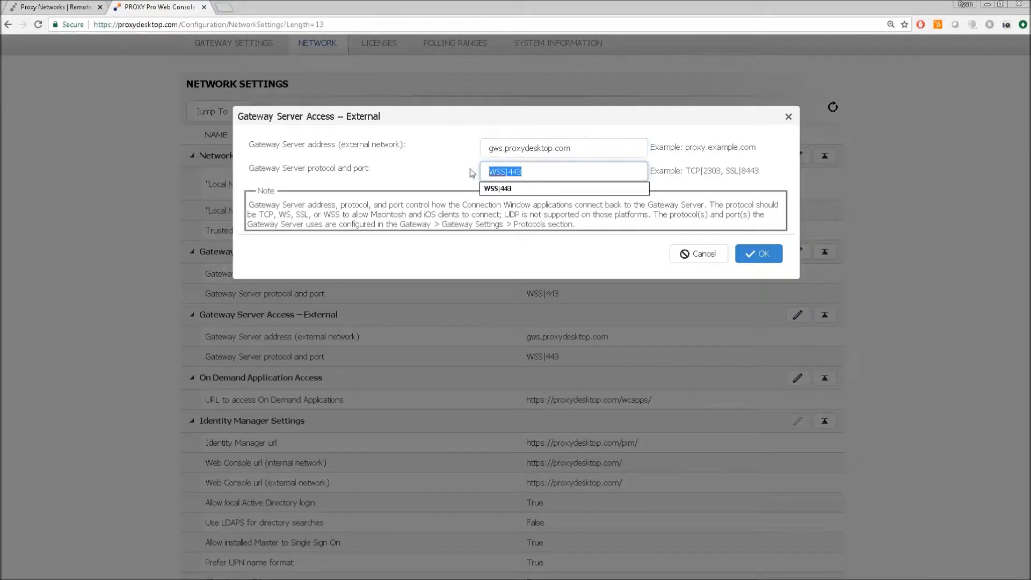
click(694, 136)
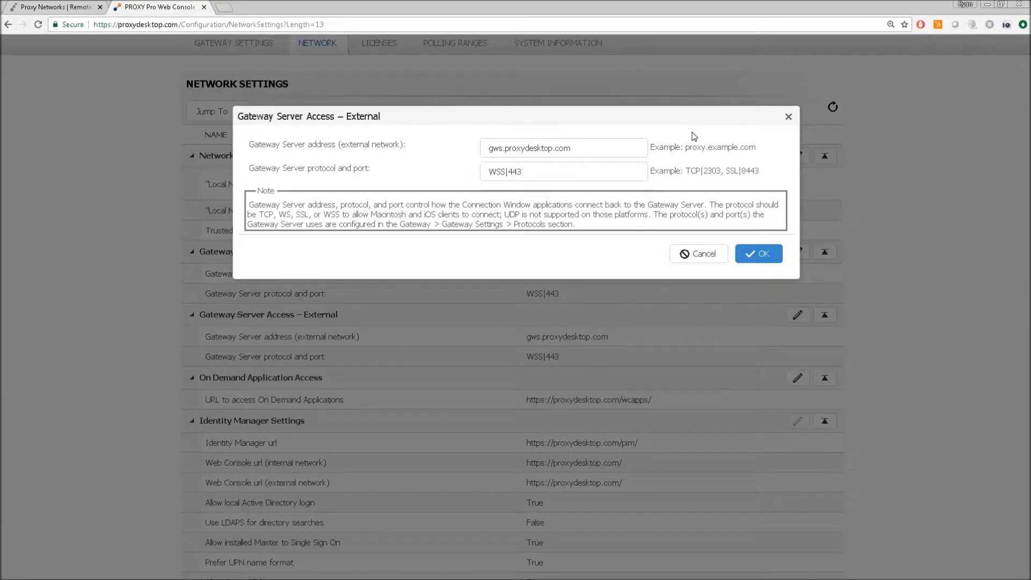
drag(518, 166, 472, 173)
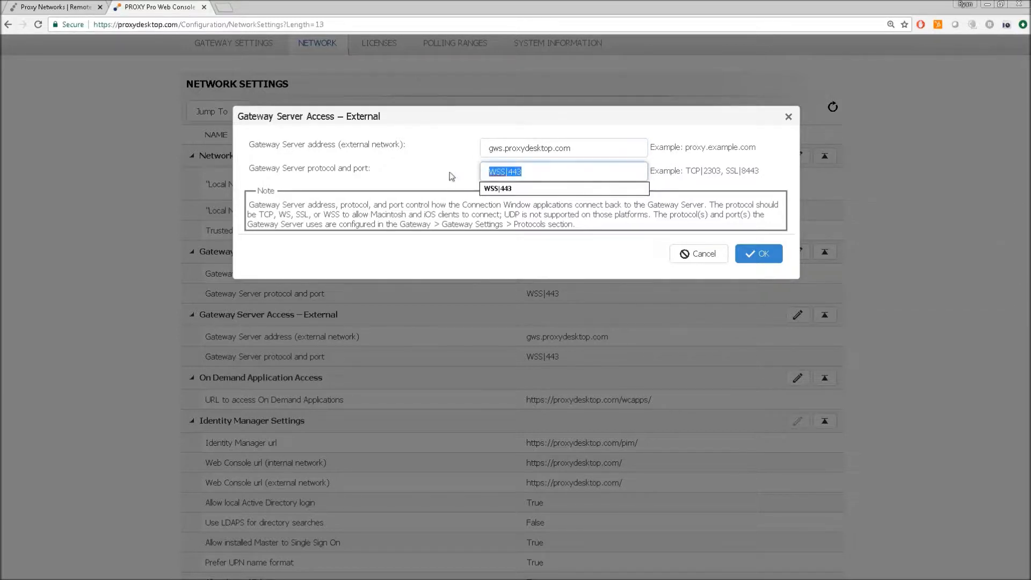
click(359, 160)
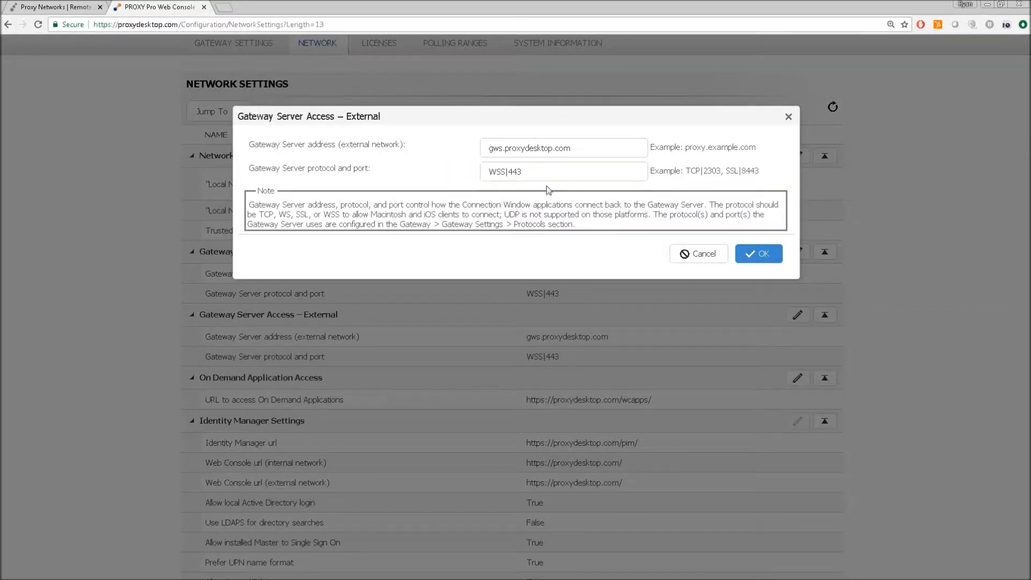
click(689, 254)
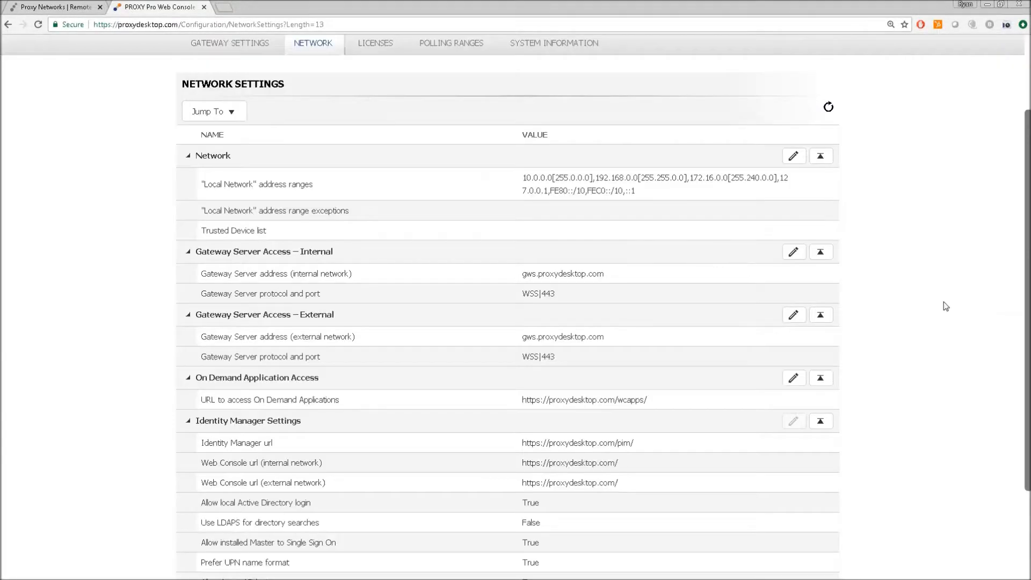
- Examine the internal network address of the Gateway Server in the Network settings list
drag(520, 274, 649, 282)
click(618, 282)
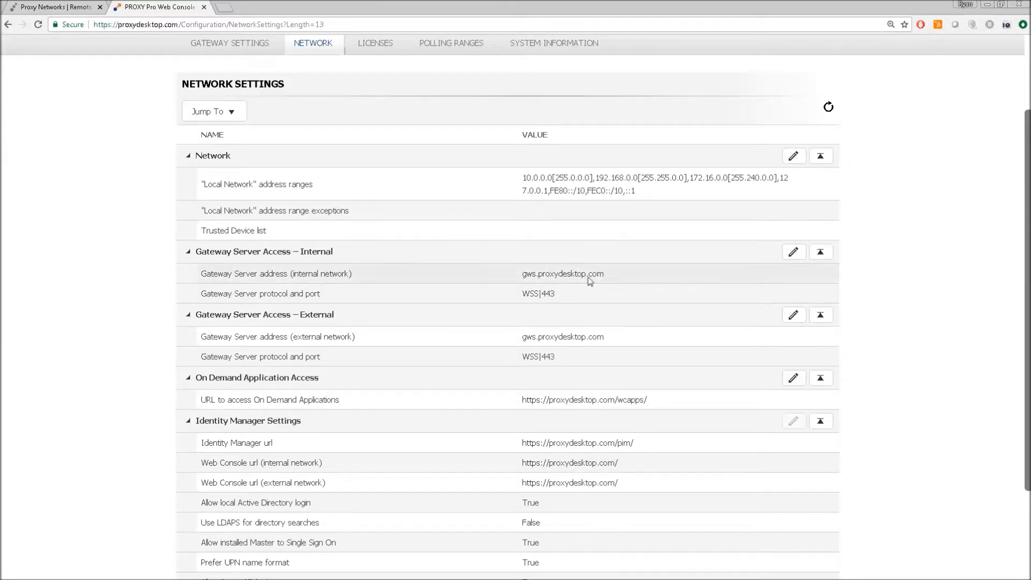
scroll(127, 266, up, 2)
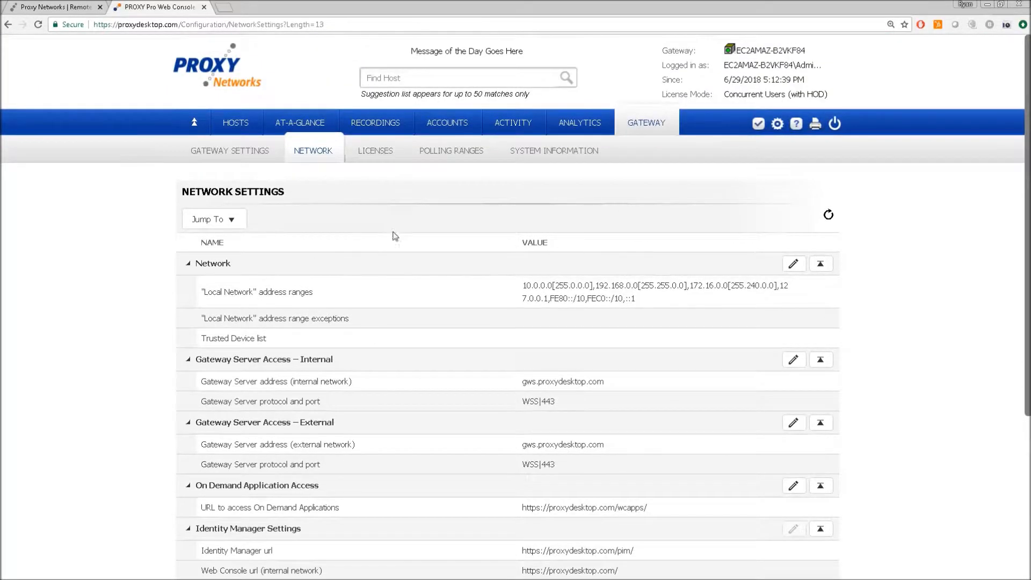